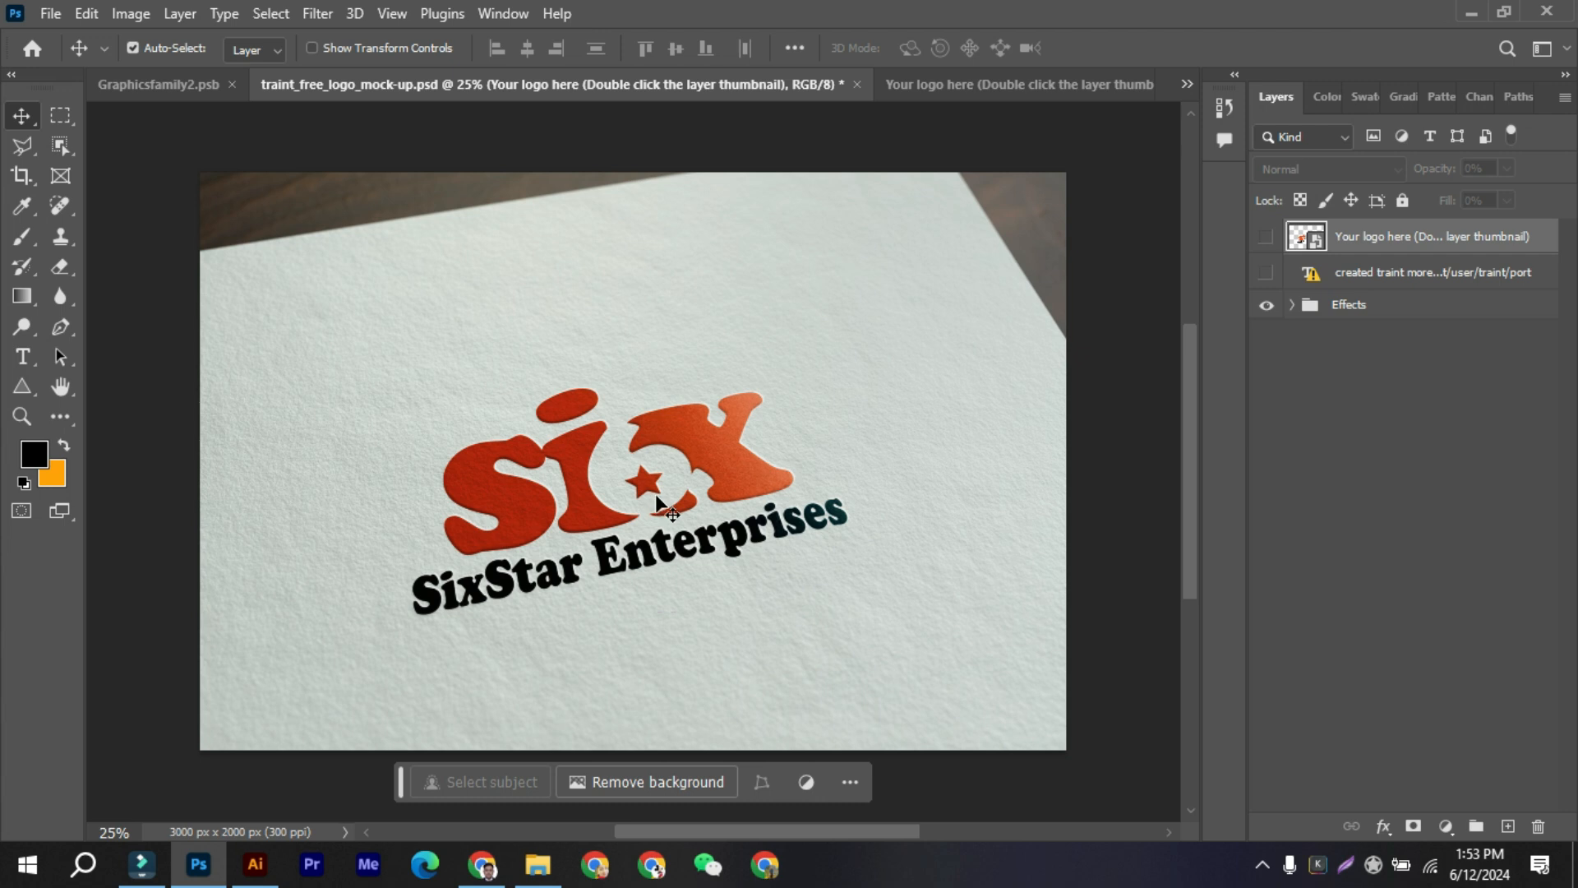
# Switch to Illustrator, add the text "six" in Cooper Black below the existing logo, and enlarge it to a big headline.
pyautogui.click(255, 865)
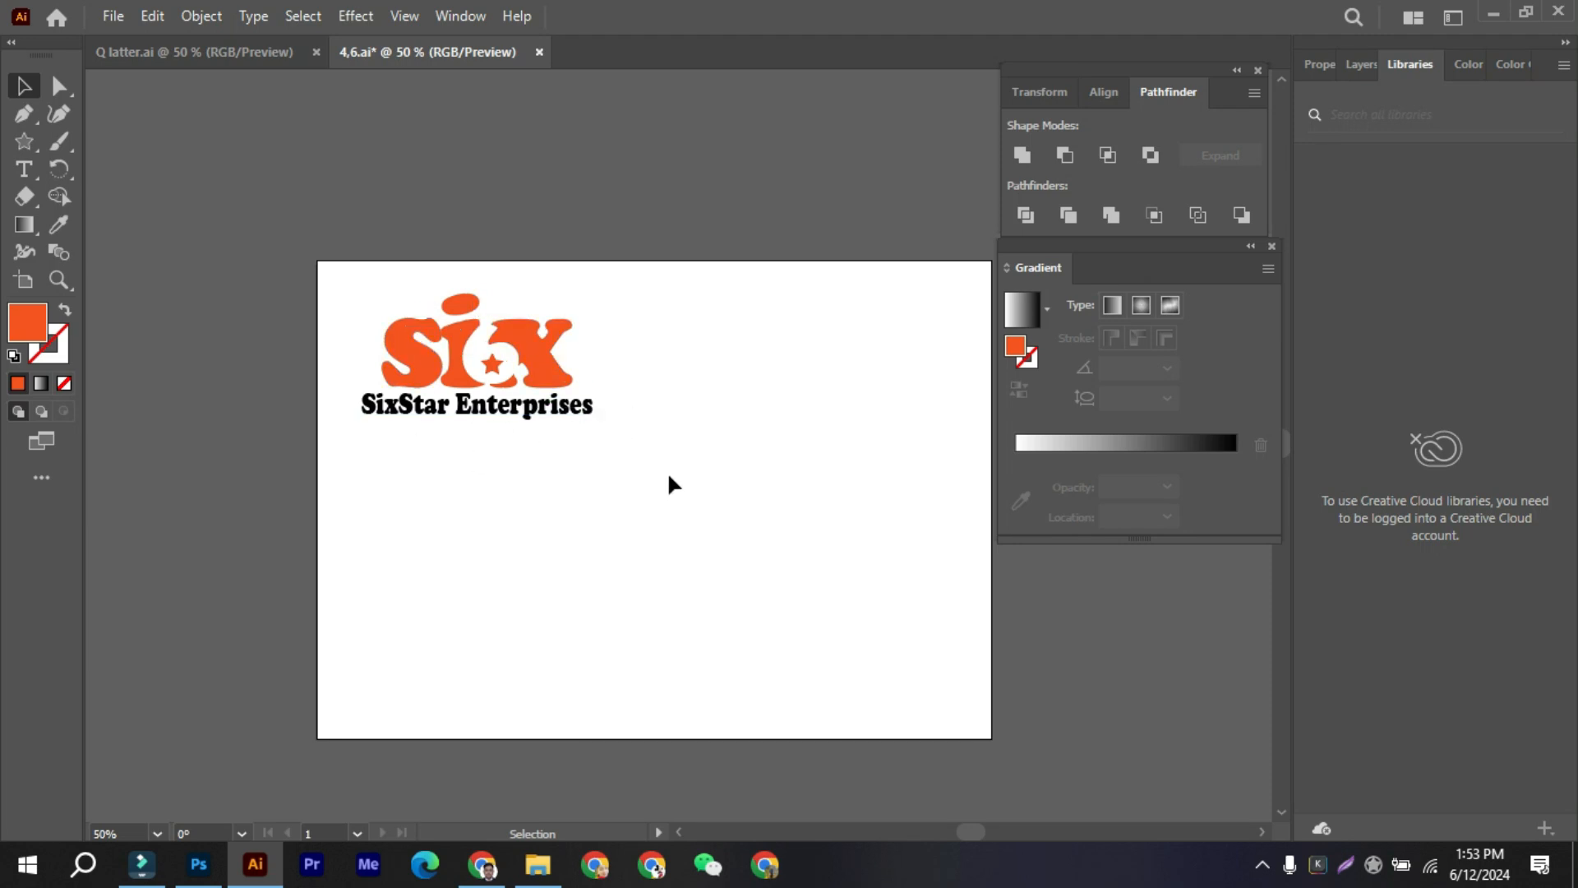
pyautogui.click(24, 170)
pyautogui.click(663, 506)
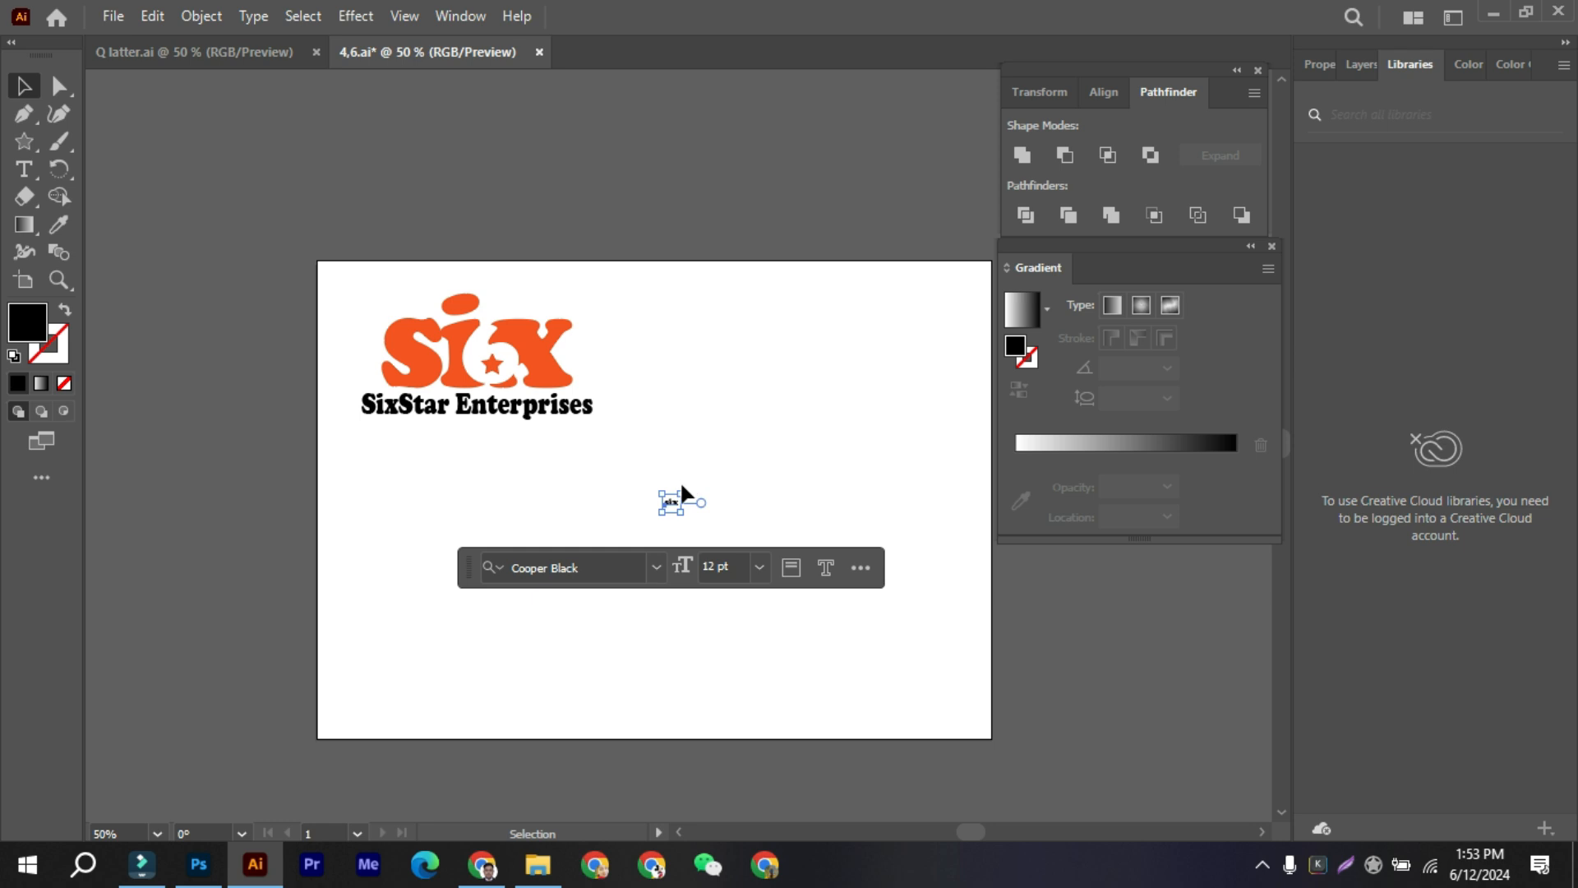
pyautogui.moveTo(682, 486); pyautogui.dragTo(894, 669)
pyautogui.moveTo(854, 577); pyautogui.dragTo(832, 581)
pyautogui.moveTo(868, 655); pyautogui.dragTo(948, 728)
pyautogui.moveTo(892, 625); pyautogui.dragTo(836, 579)
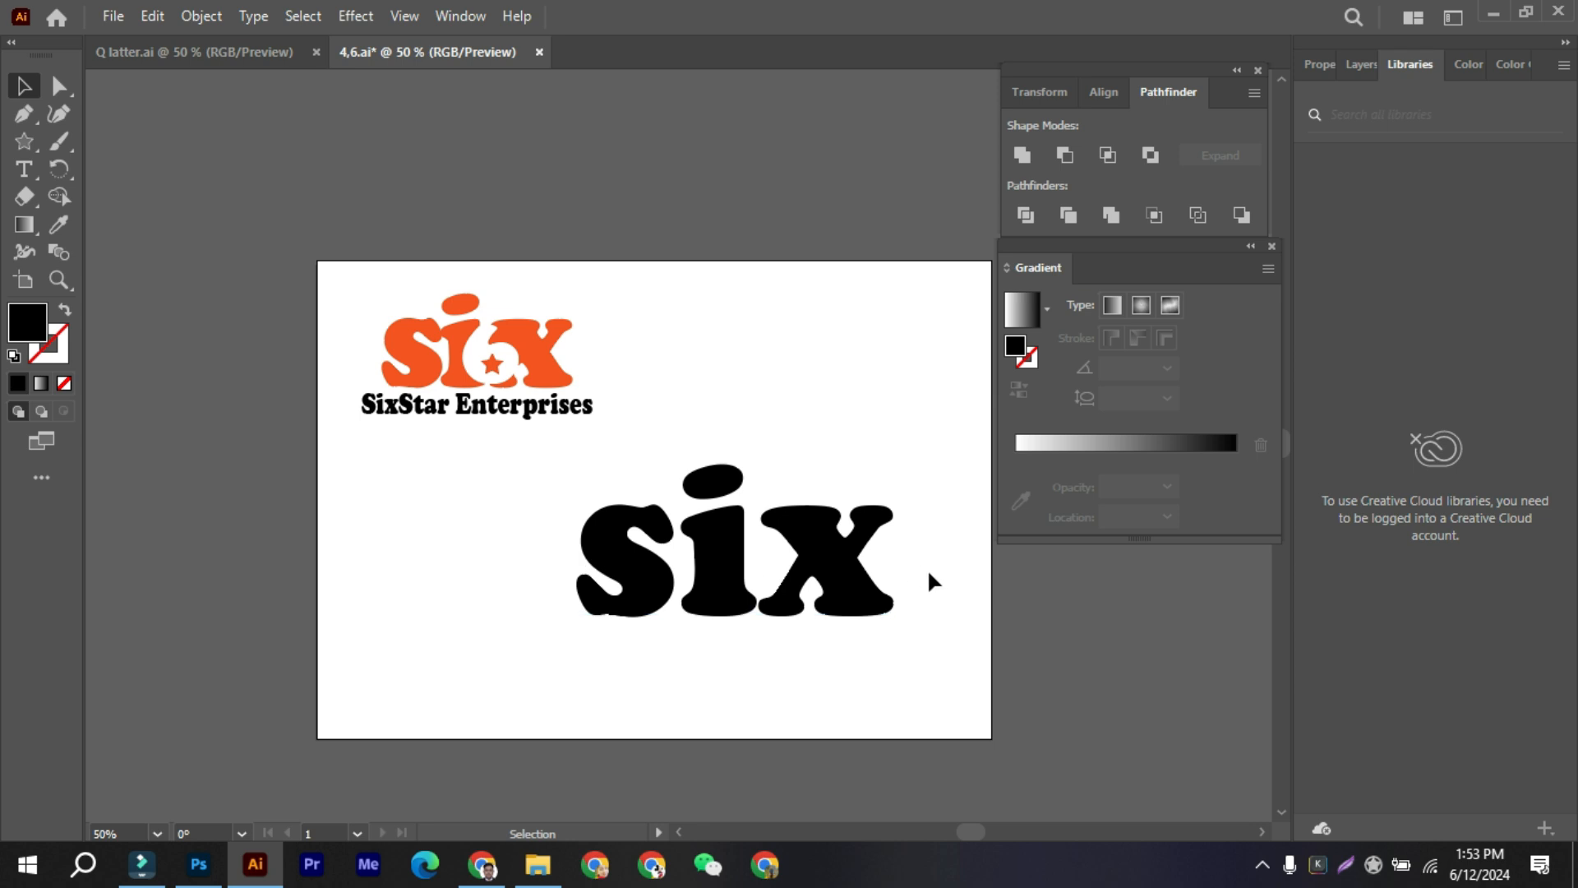
# Add a separate Cooper Black text "6" beside the word six, scaled to about the height of its lowercase letters.
pyautogui.press('t')
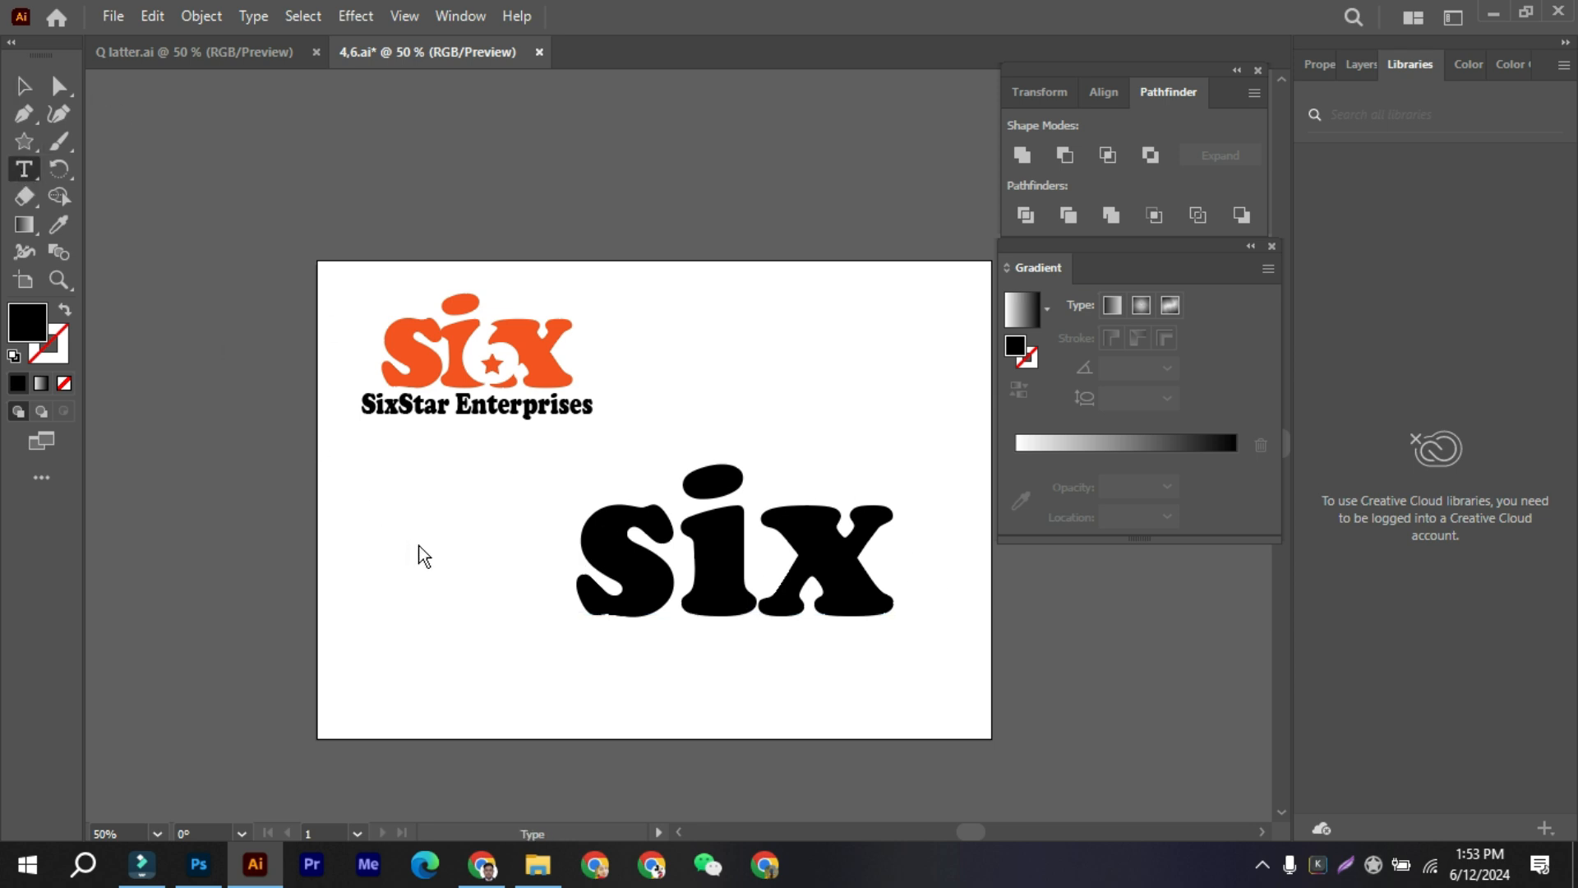
pyautogui.click(419, 543)
pyautogui.press('BackSpace')
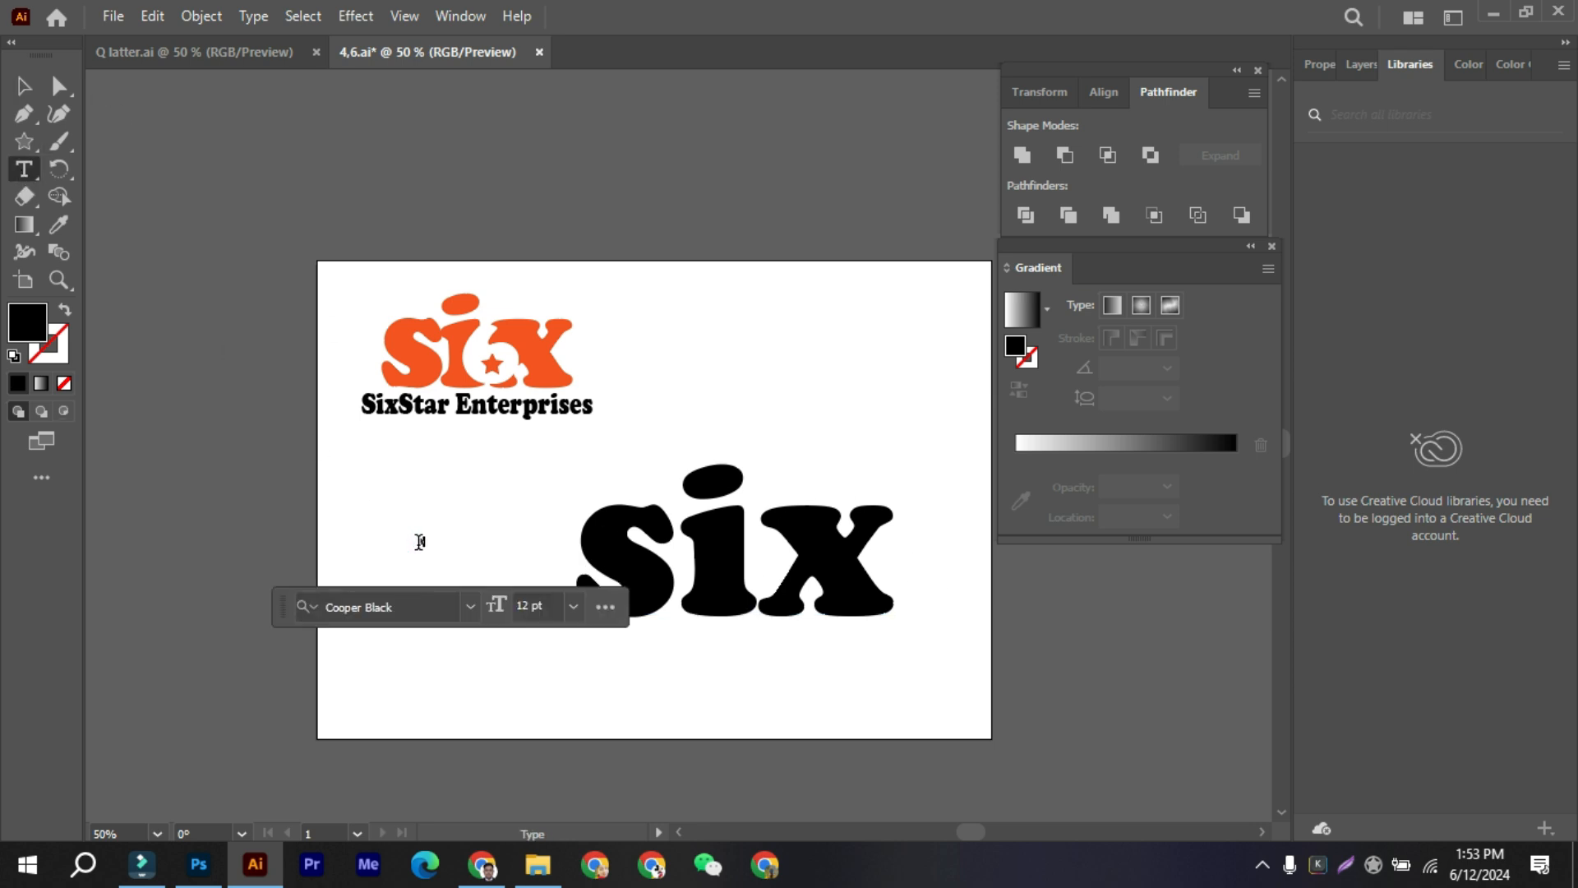
pyautogui.click(24, 86)
pyautogui.moveTo(433, 556); pyautogui.dragTo(513, 689)
pyautogui.moveTo(497, 614); pyautogui.dragTo(485, 561)
pyautogui.click(667, 436)
# Convert both the "6" and the "six" text to outlines.
pyautogui.moveTo(356, 522); pyautogui.dragTo(870, 652)
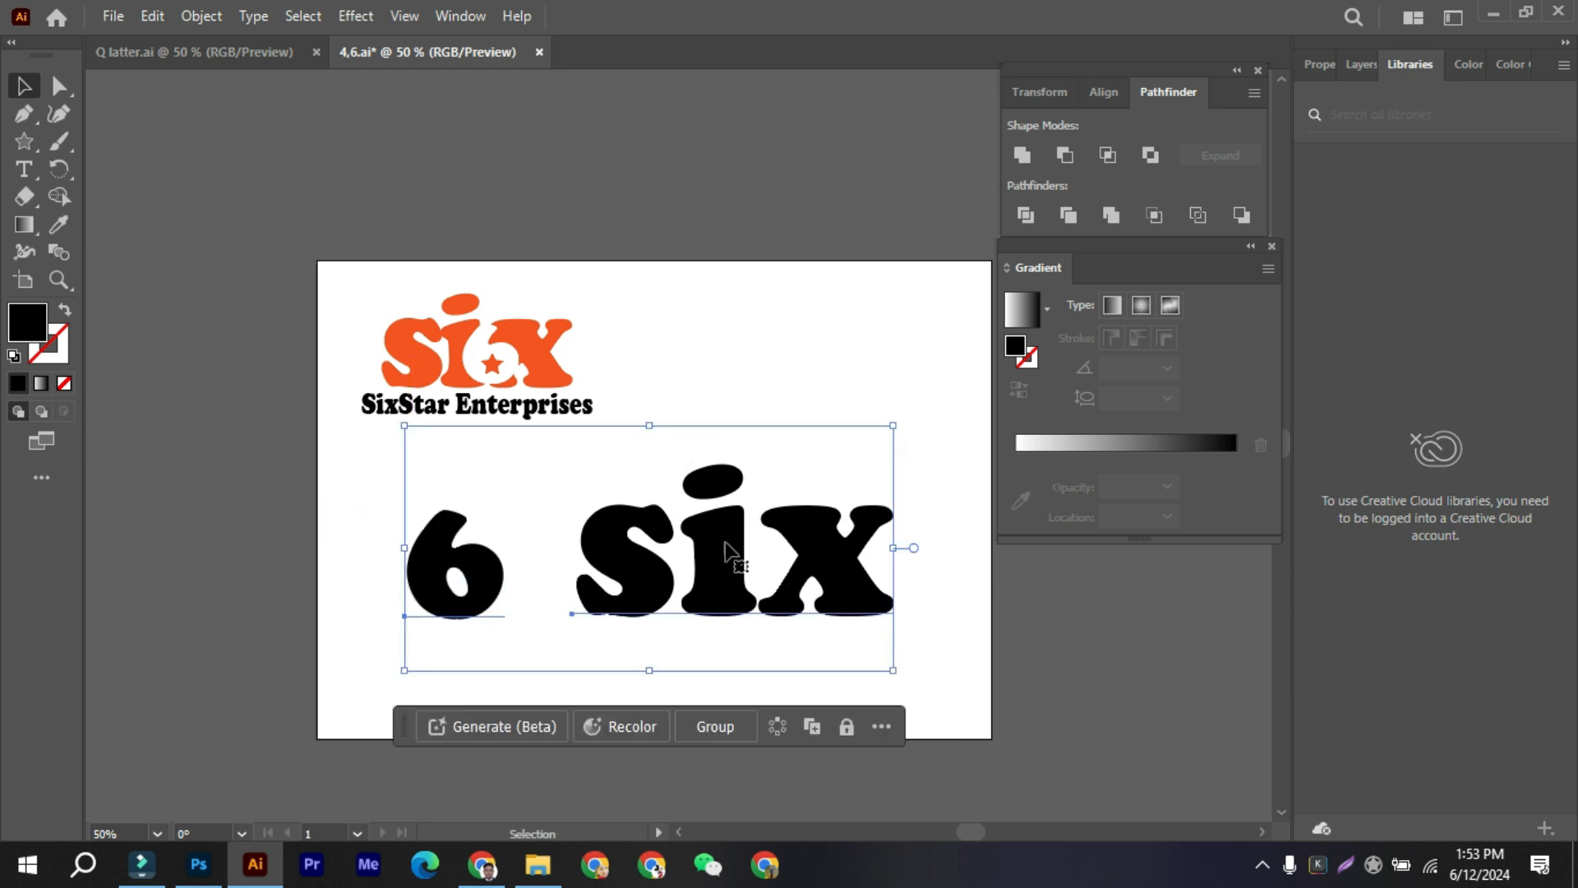
pyautogui.rightClick(787, 516)
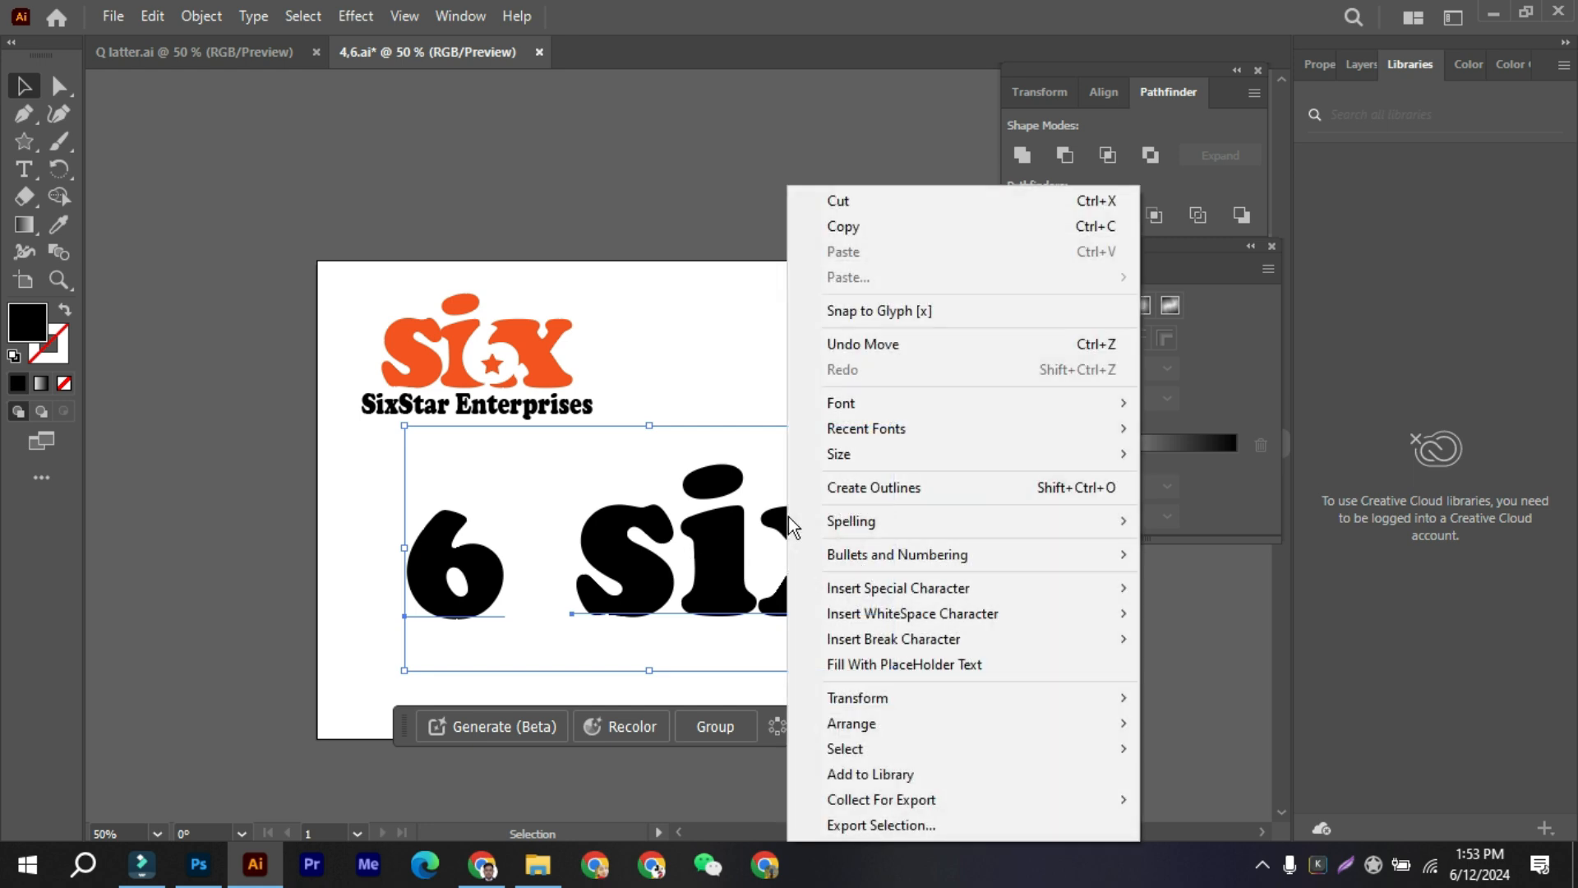
pyautogui.click(893, 490)
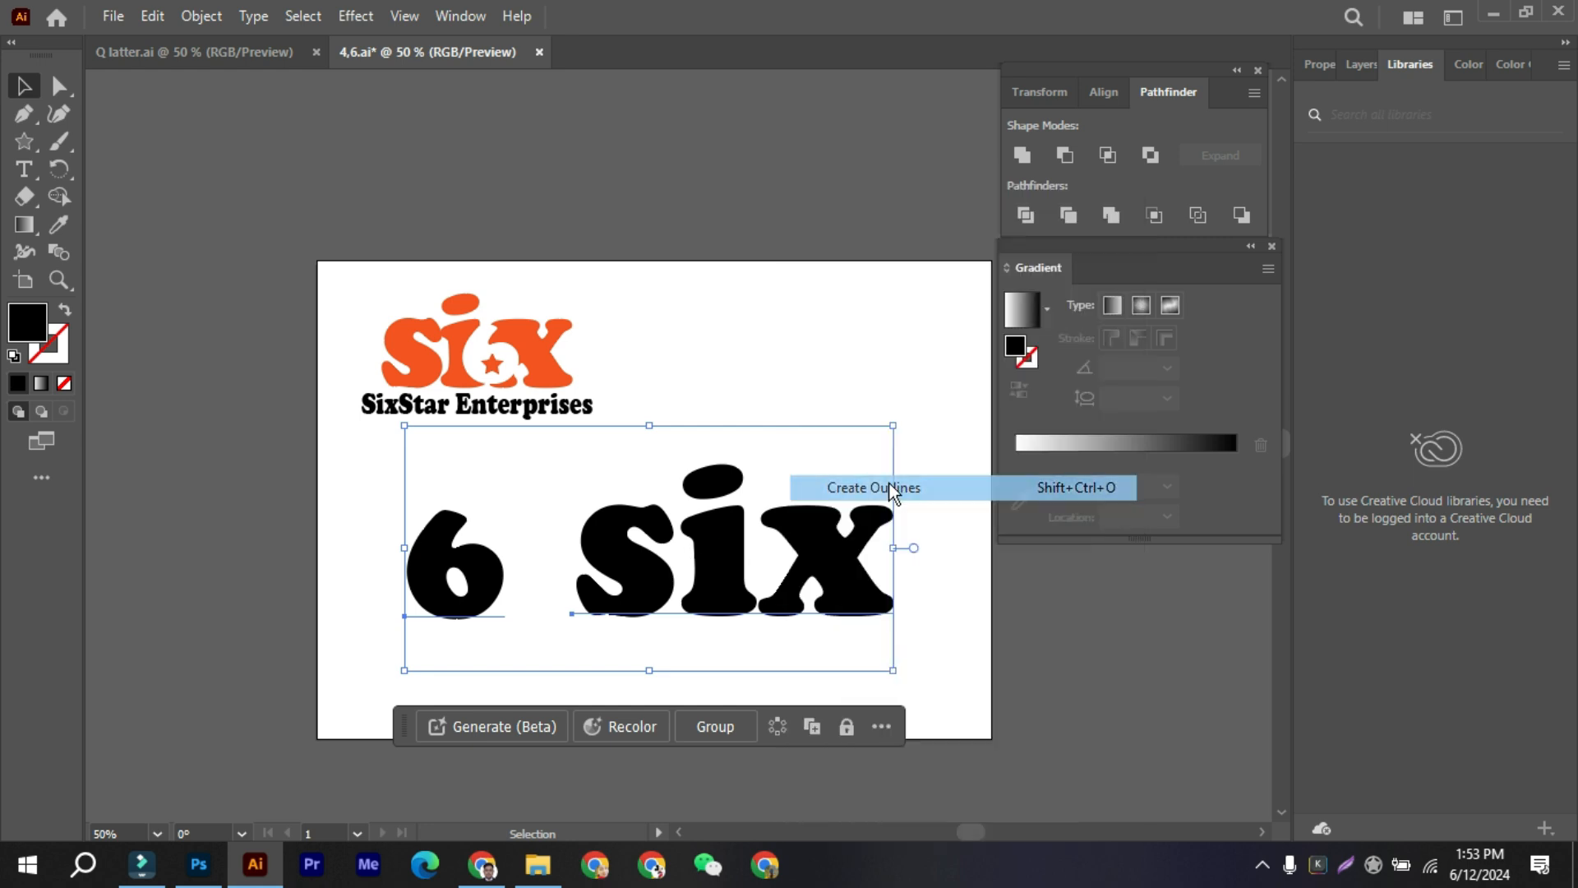
pyautogui.click(867, 422)
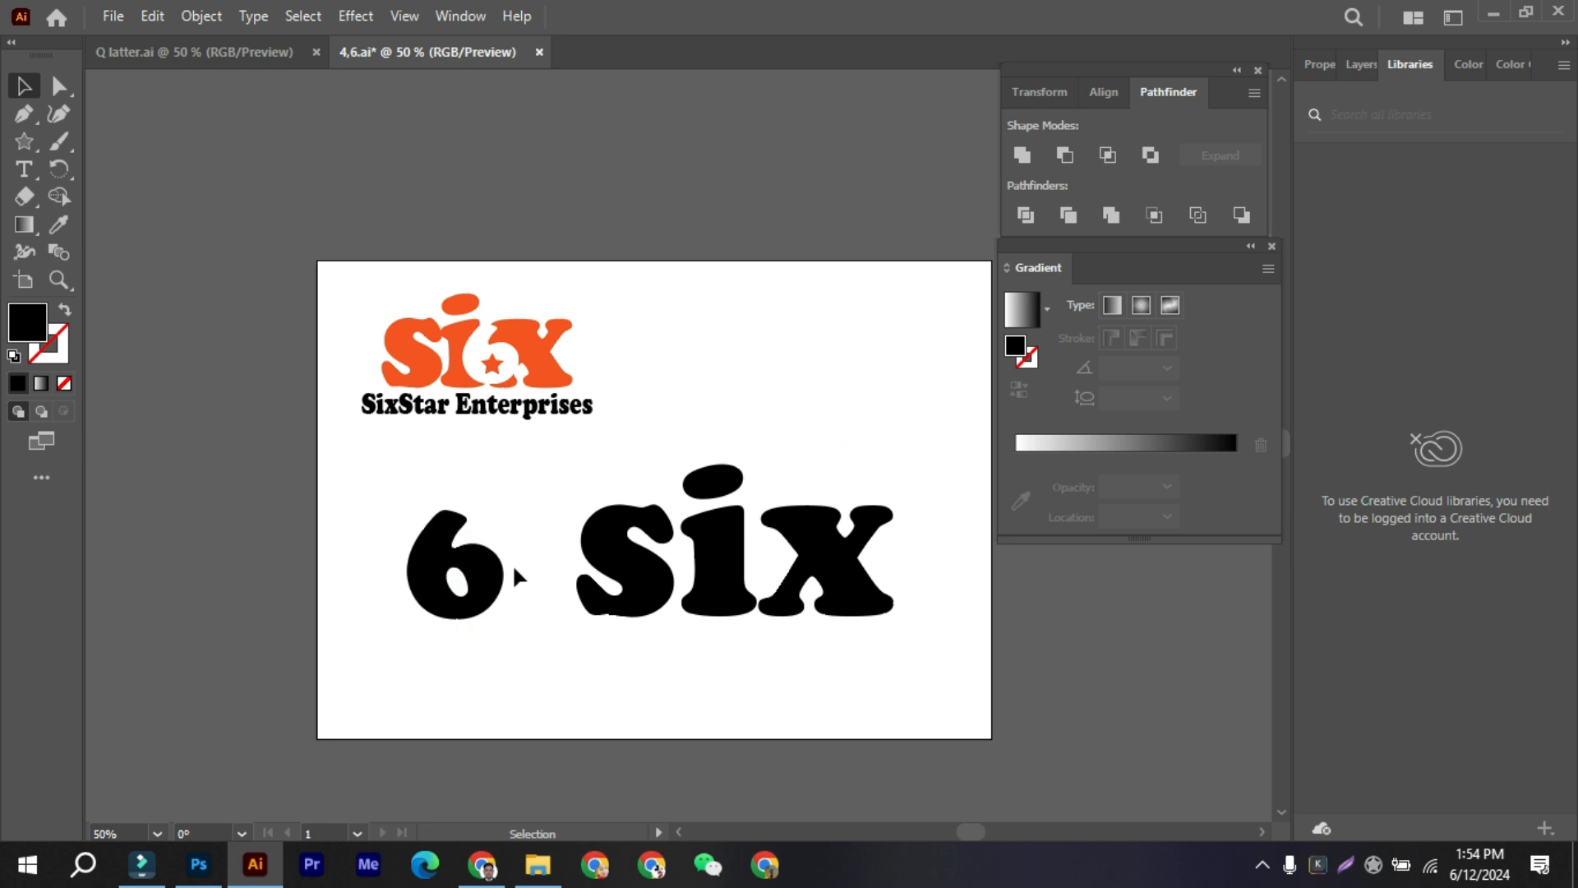
# Fill the outlined 6 with green 128200.
pyautogui.click(491, 585)
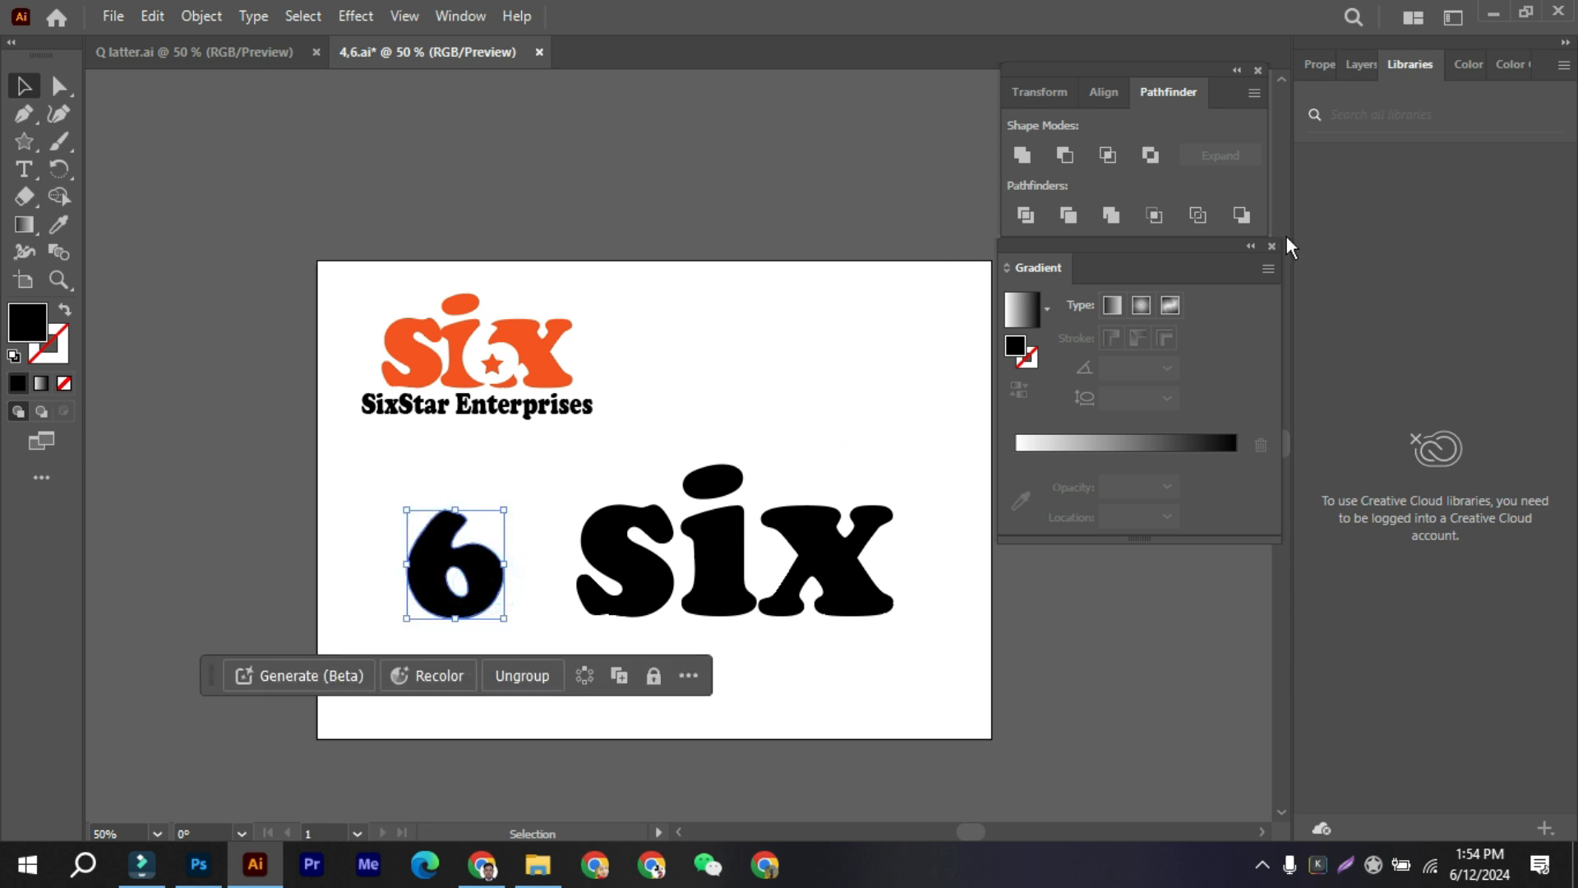
pyautogui.click(1476, 64)
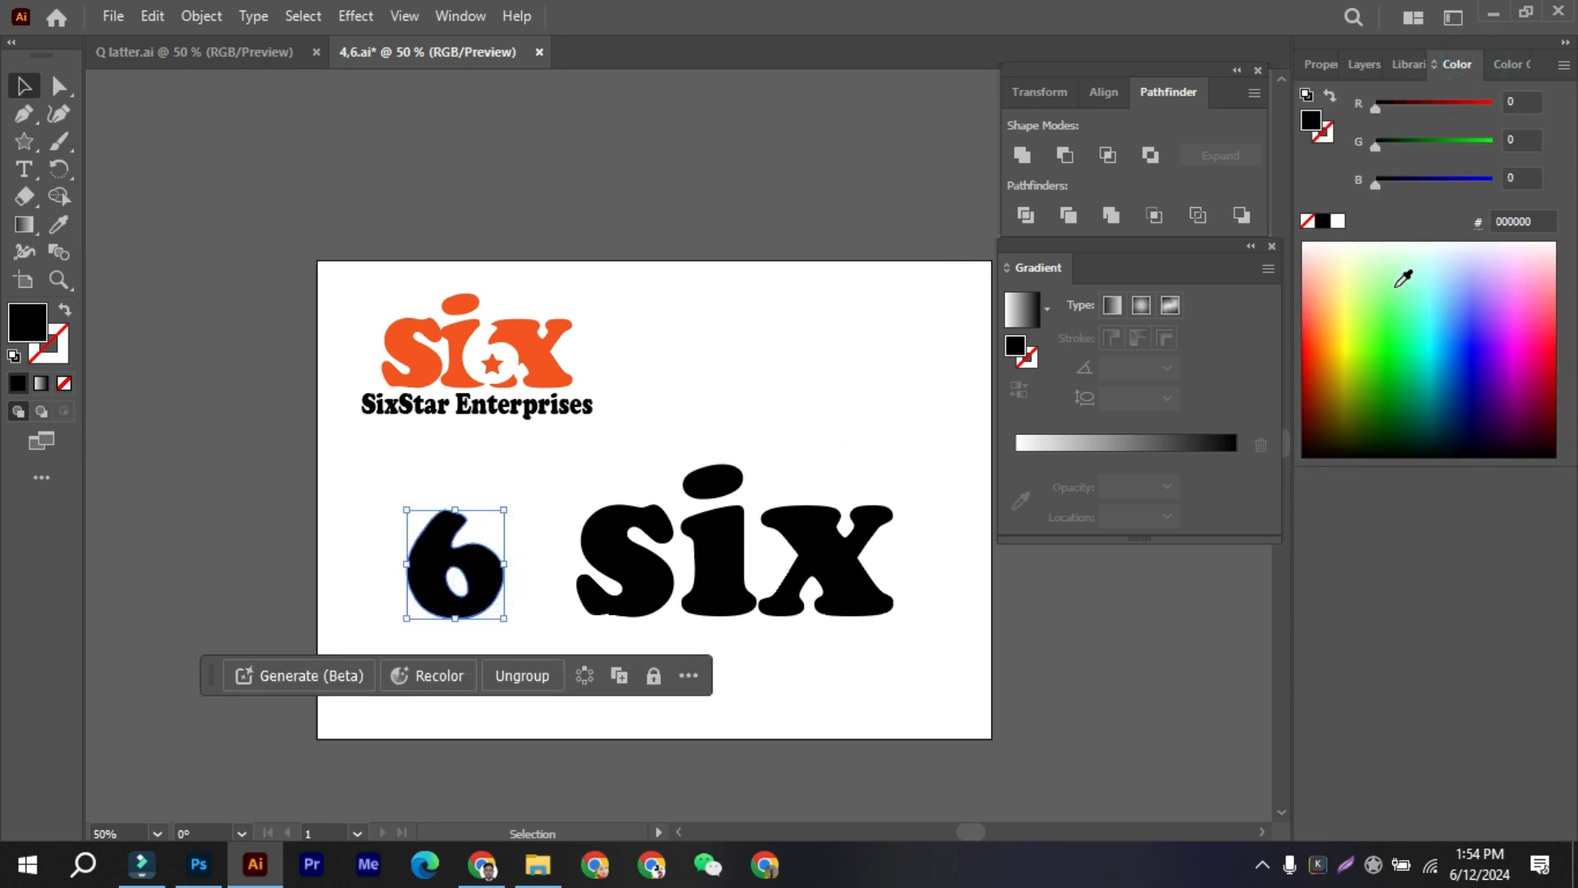
pyautogui.click(1360, 307)
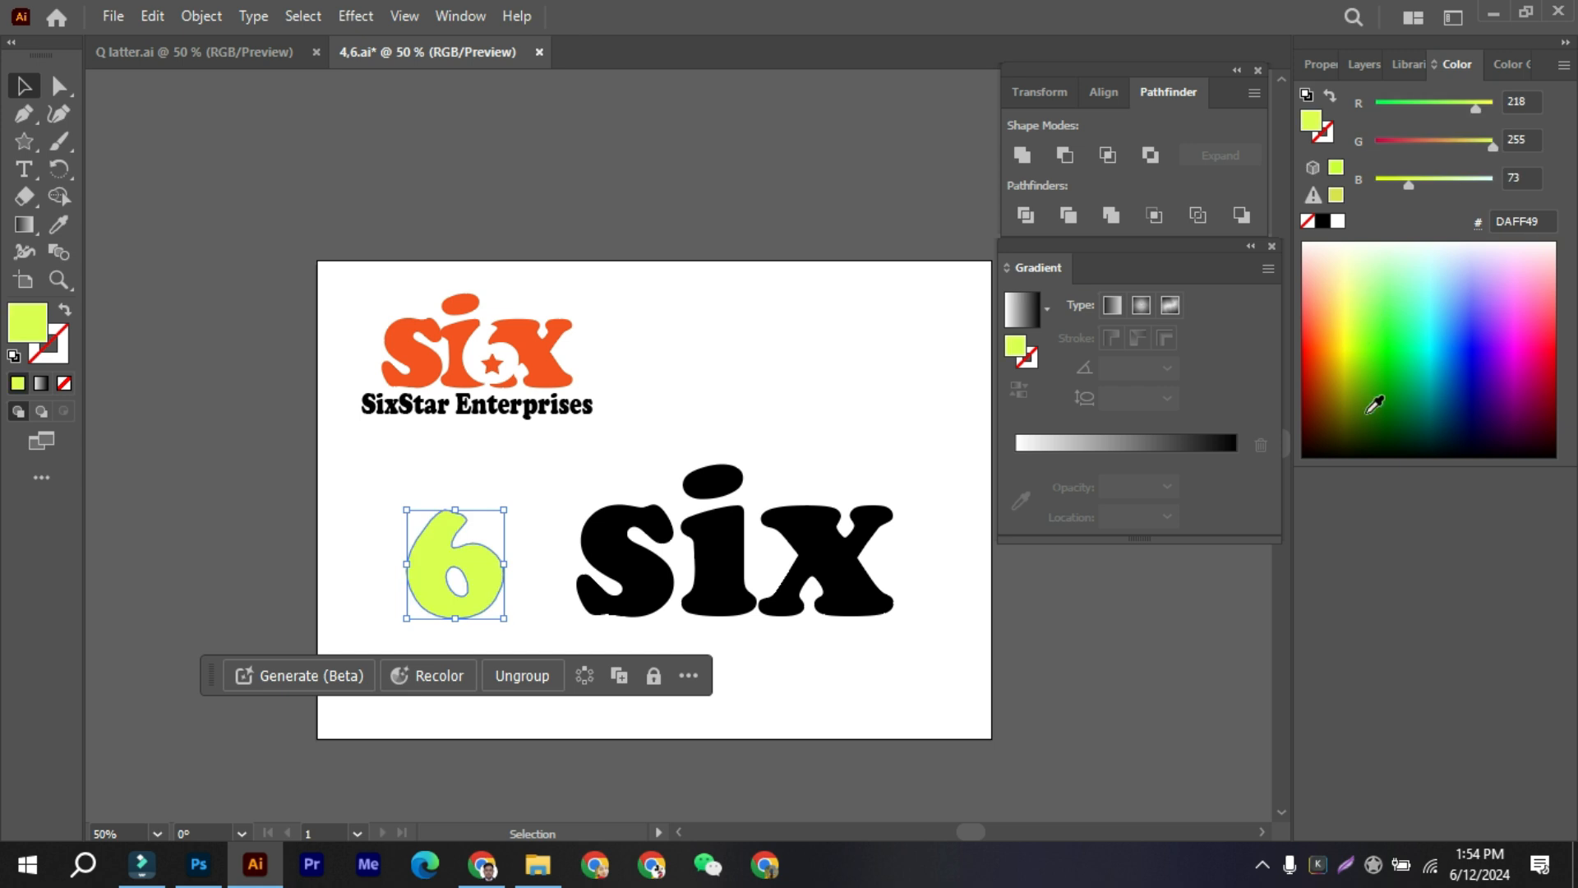
pyautogui.click(1371, 407)
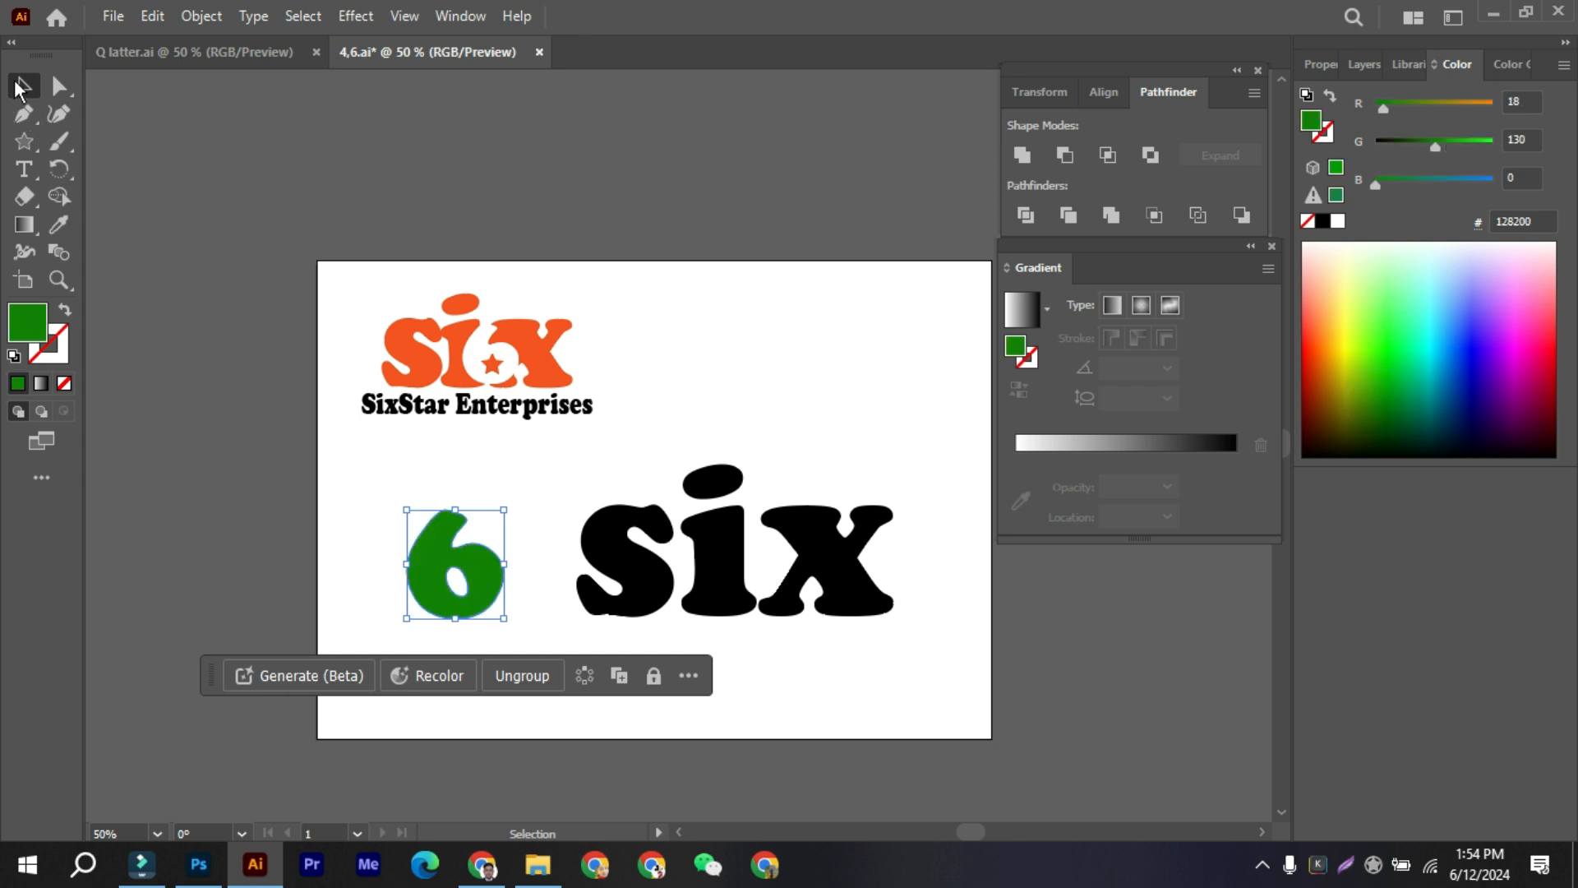
# Move the green 6 over the junction between the i and the x, and shrink it slightly to fit within the letter height.
pyautogui.moveTo(489, 531); pyautogui.dragTo(890, 401)
pyautogui.click(954, 638)
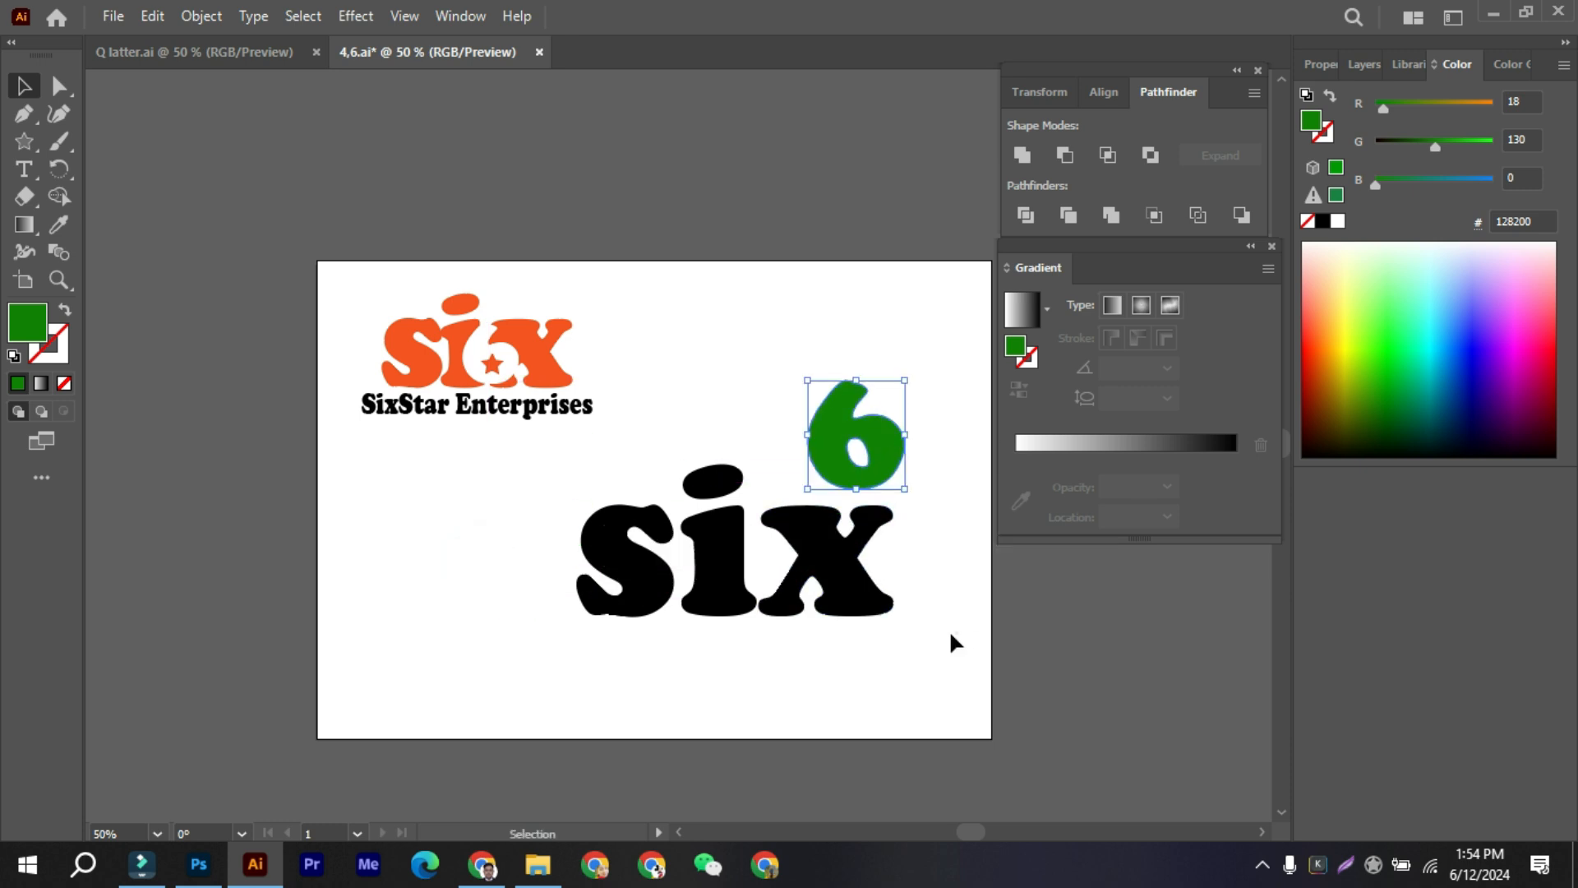
pyautogui.scroll(2, 902, 576)
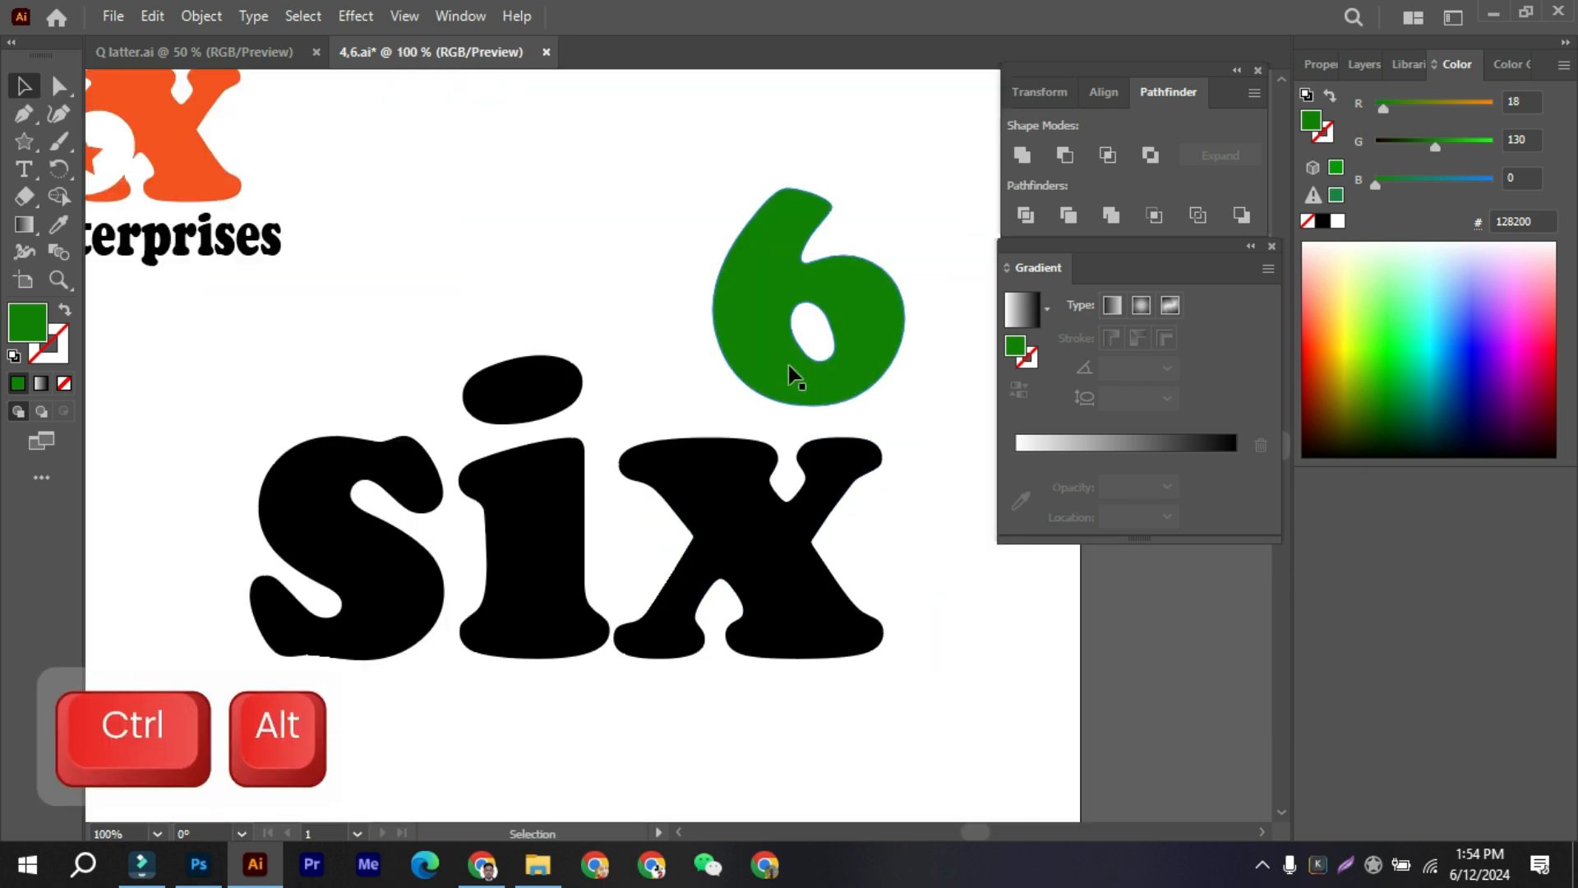
pyautogui.moveTo(747, 352); pyautogui.dragTo(565, 586)
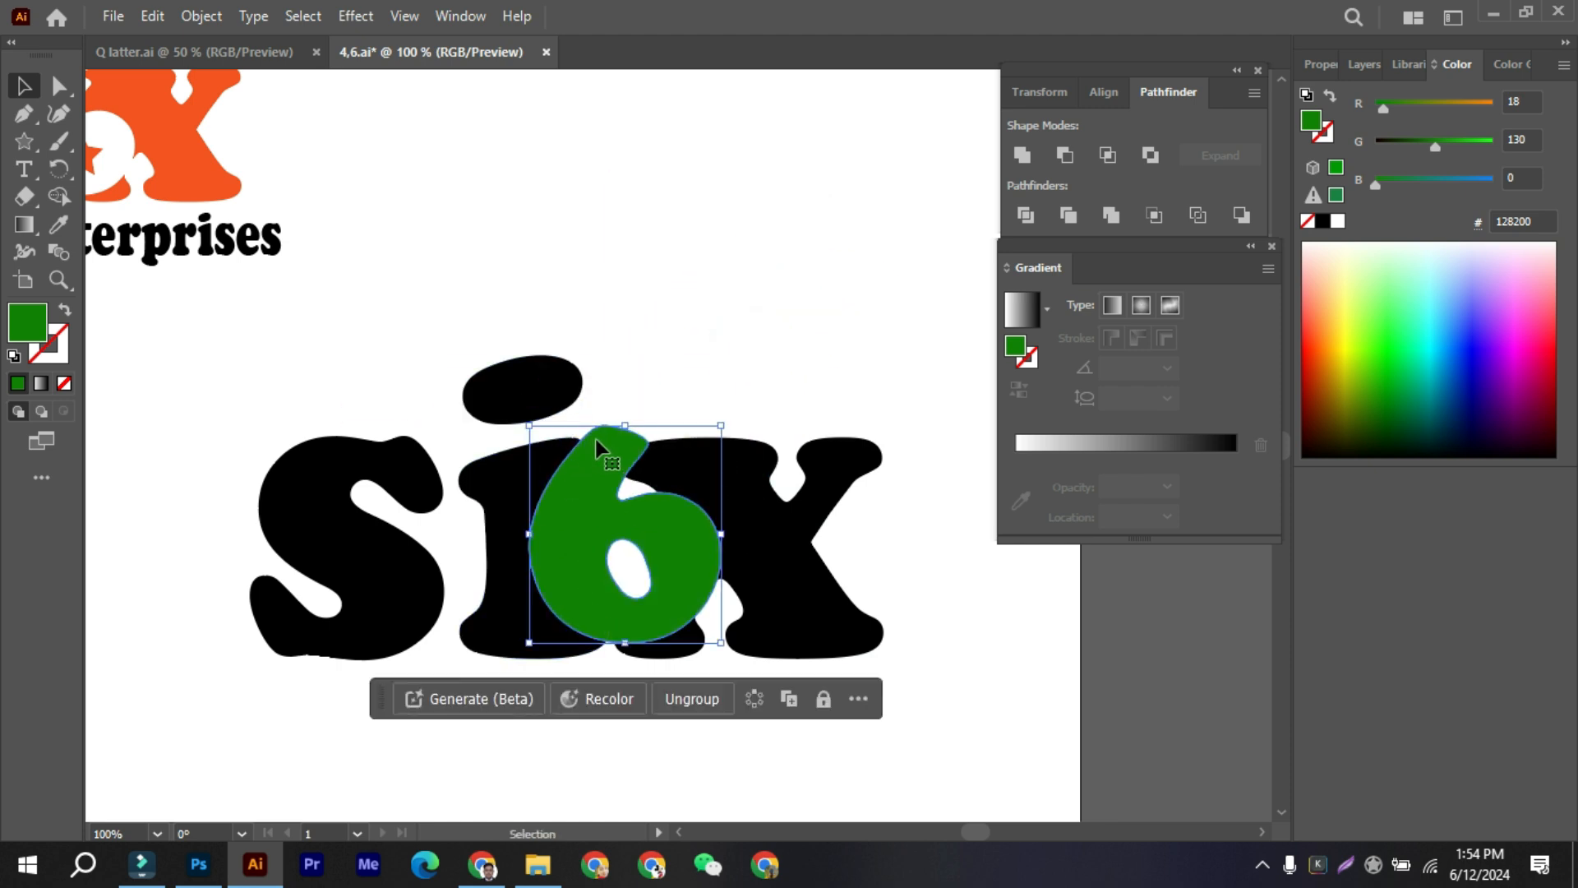
pyautogui.moveTo(528, 426); pyautogui.dragTo(546, 446)
pyautogui.moveTo(663, 598); pyautogui.dragTo(662, 598)
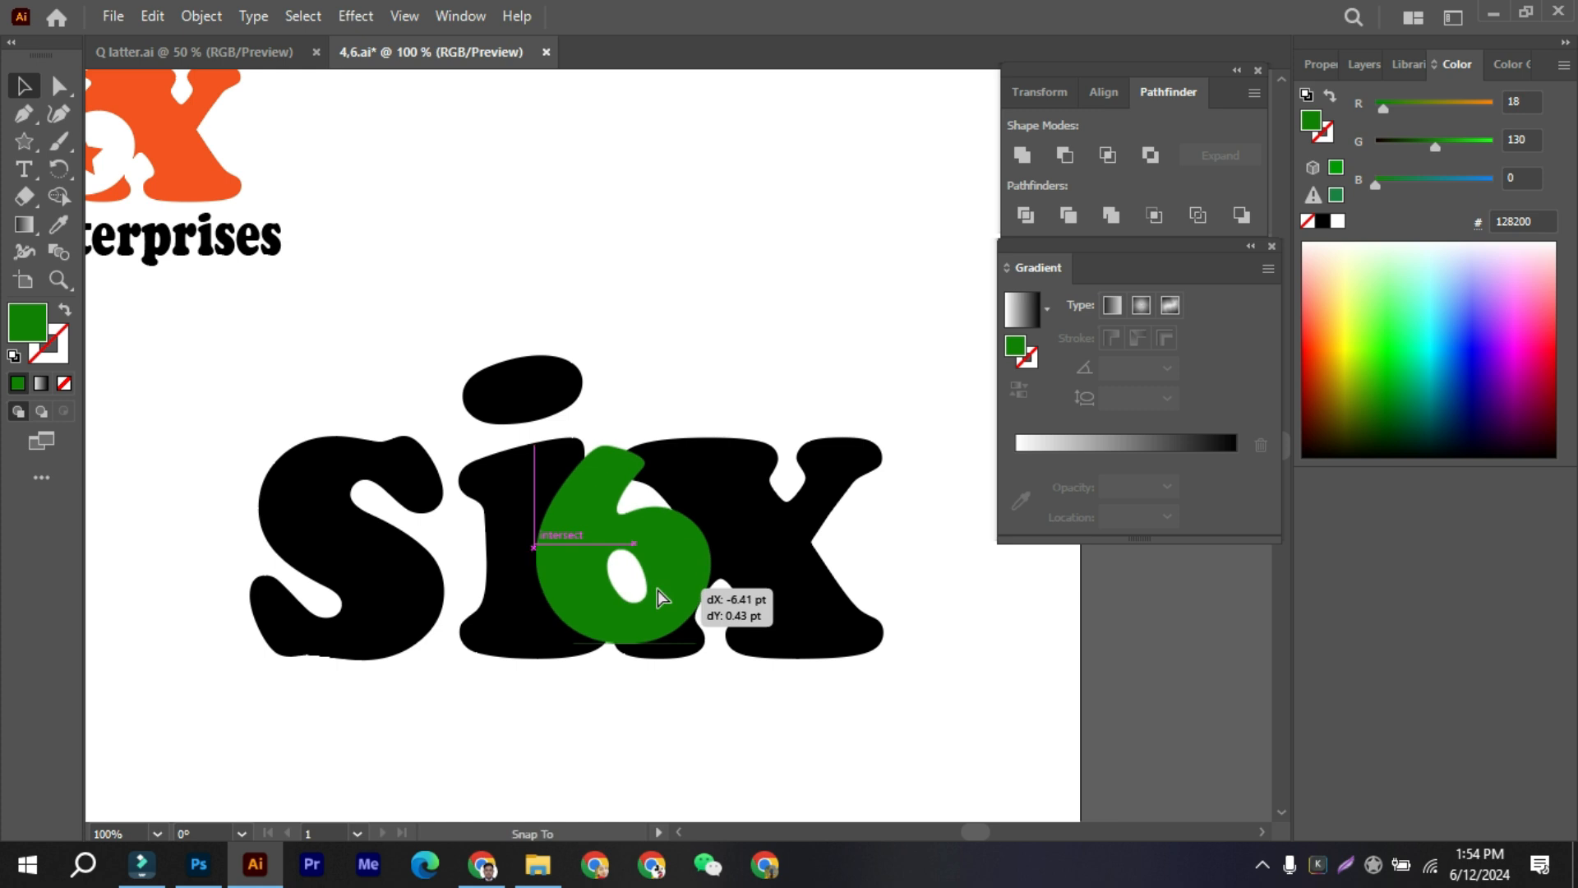
pyautogui.click(665, 382)
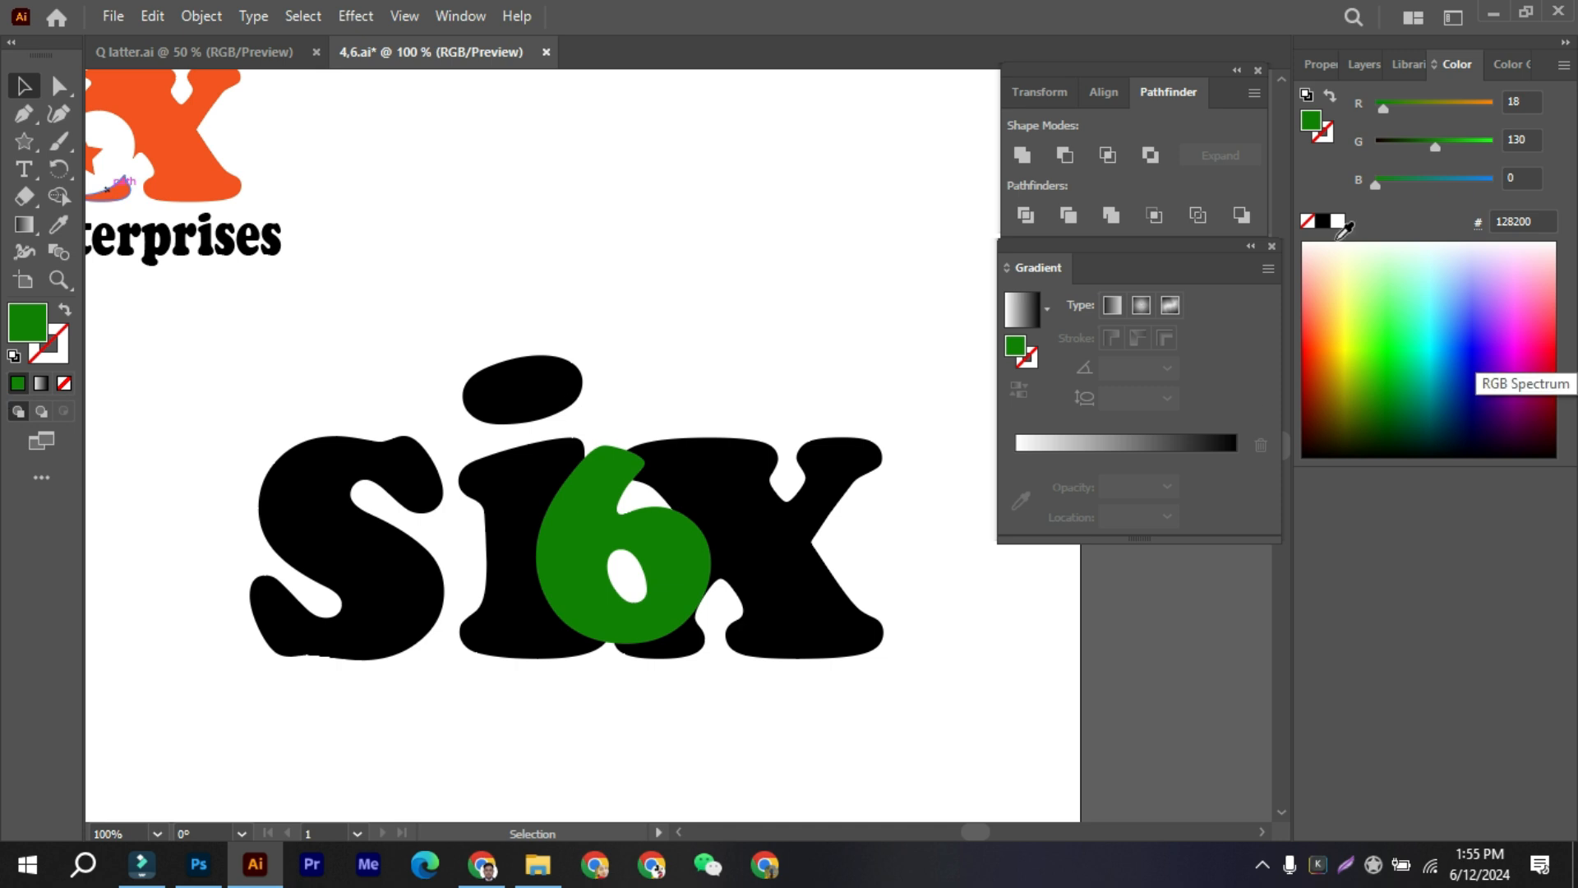
# Cut the green 6 out of the i and x with the Shape Builder tool, using a black fill, so its shape becomes negative space.
pyautogui.click(1323, 220)
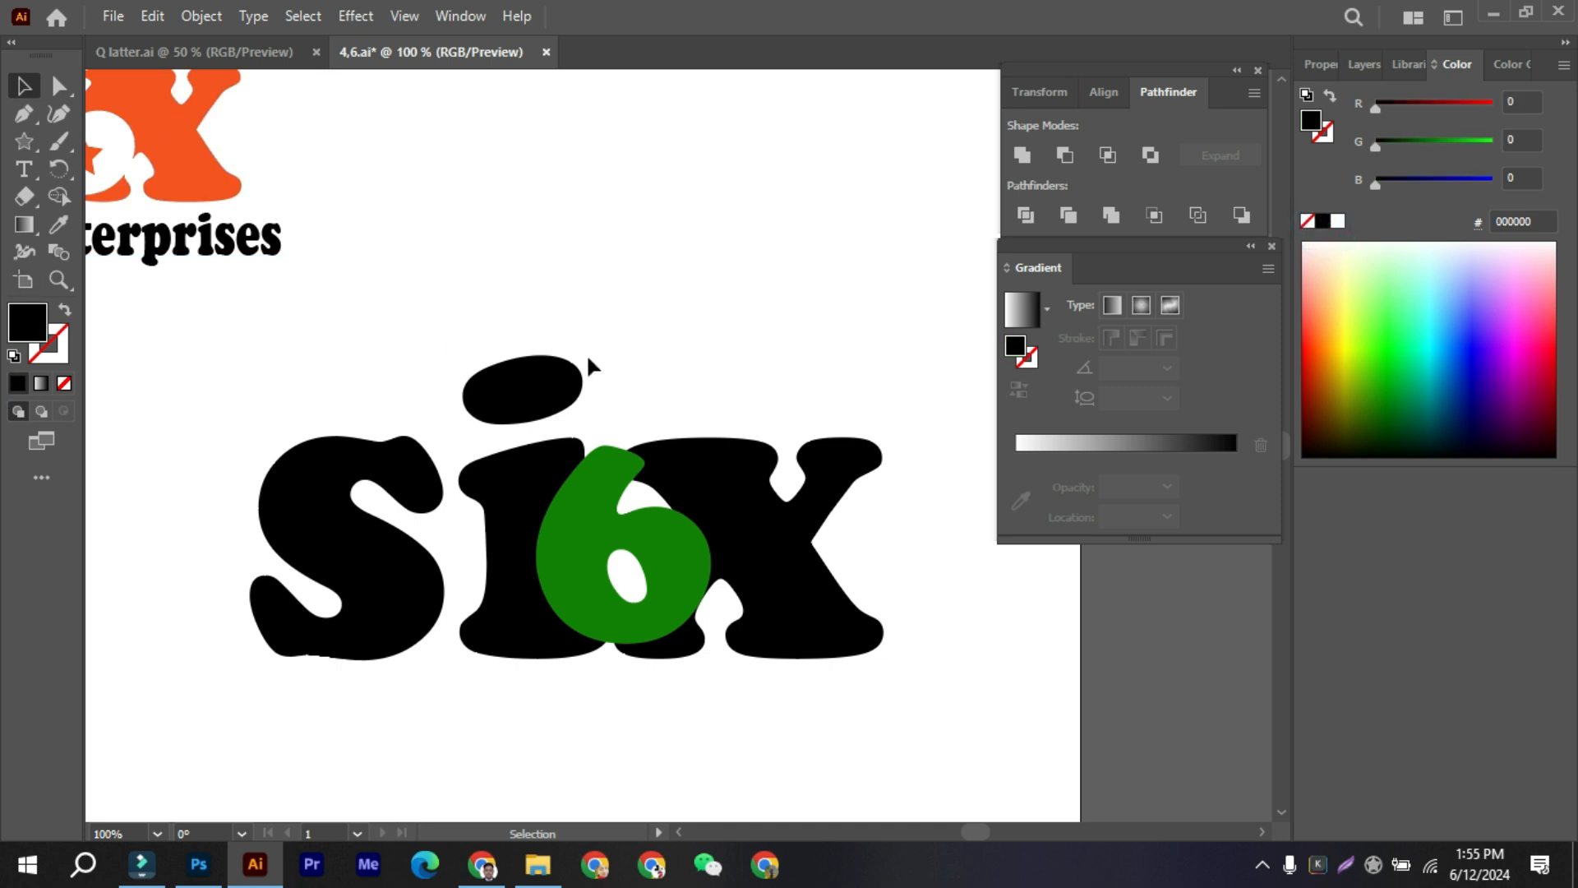
pyautogui.moveTo(170, 327); pyautogui.dragTo(972, 761)
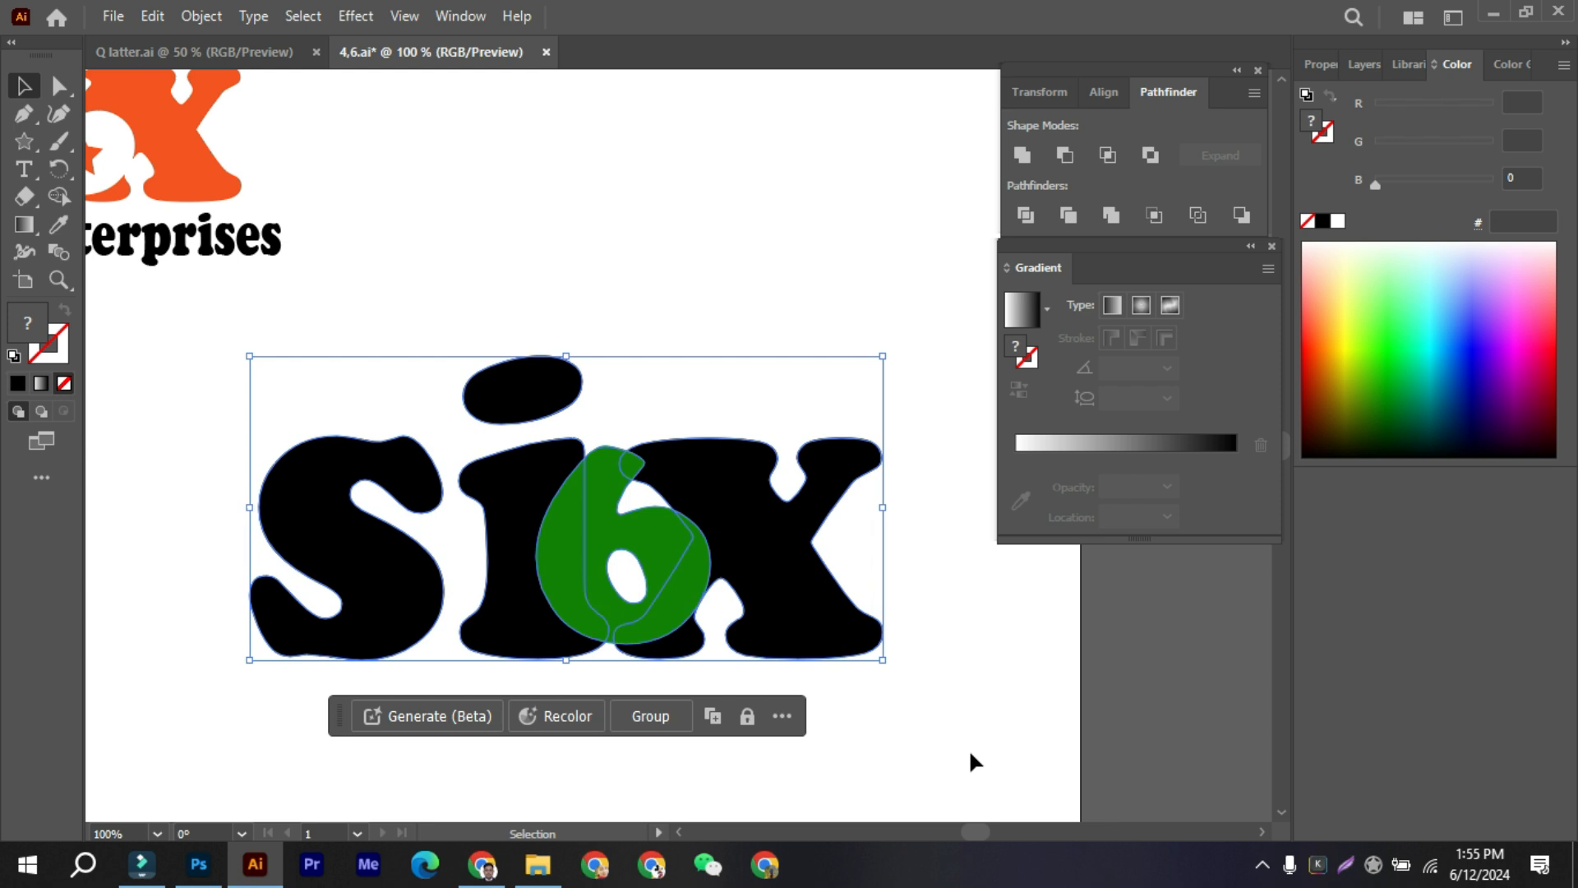
pyautogui.click(61, 198)
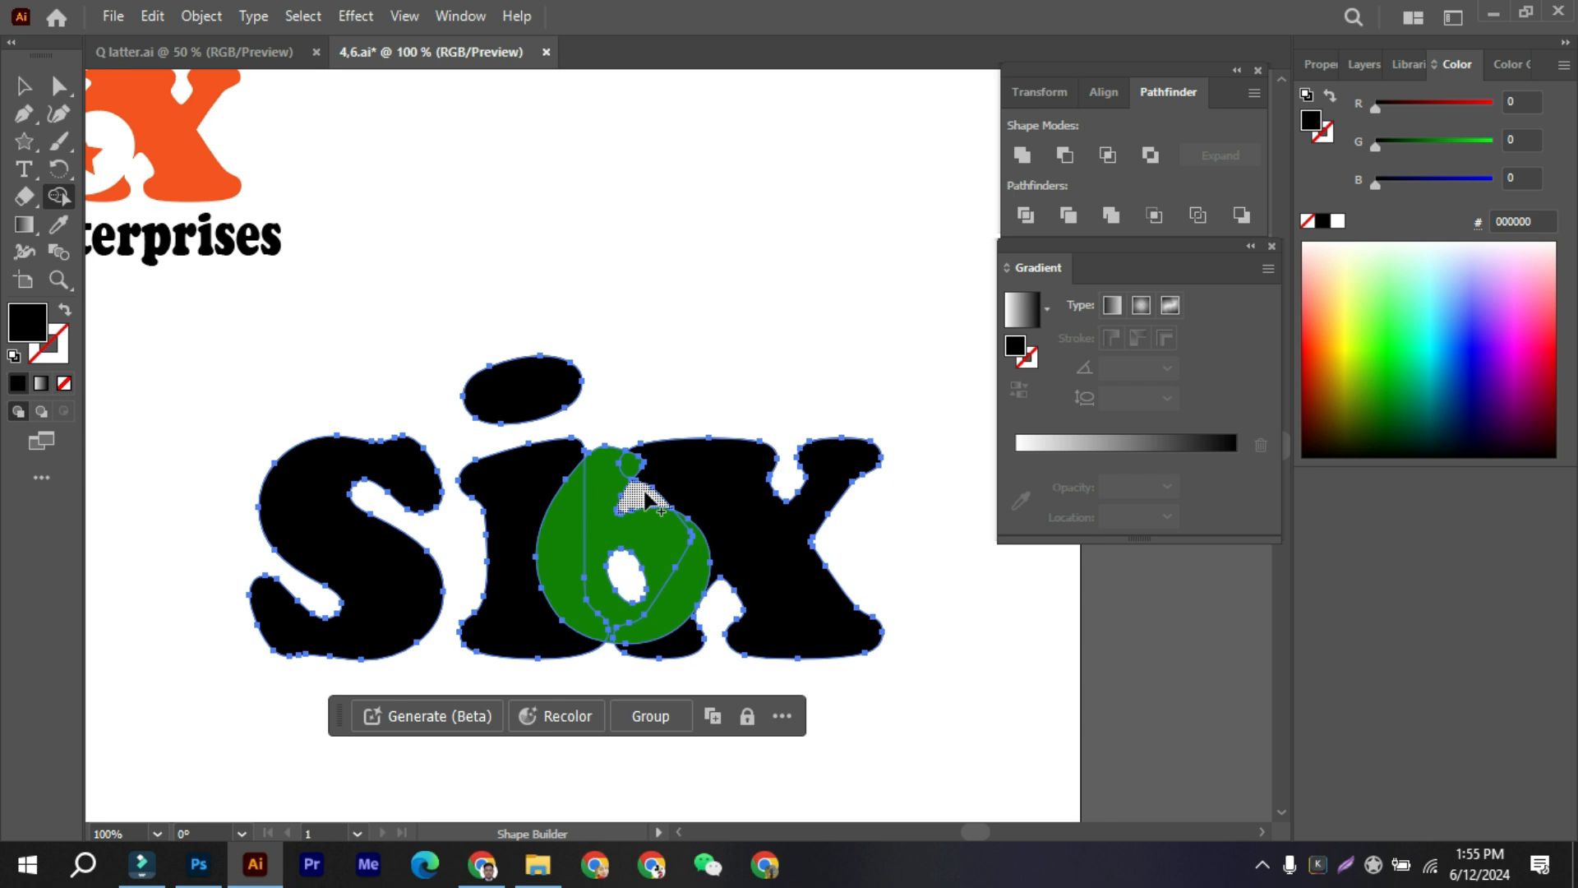
pyautogui.moveTo(680, 494)
pyautogui.mouseDown()
pyautogui.moveTo(680, 476)
pyautogui.moveTo(644, 497)
pyautogui.moveTo(666, 516)
pyautogui.mouseUp()
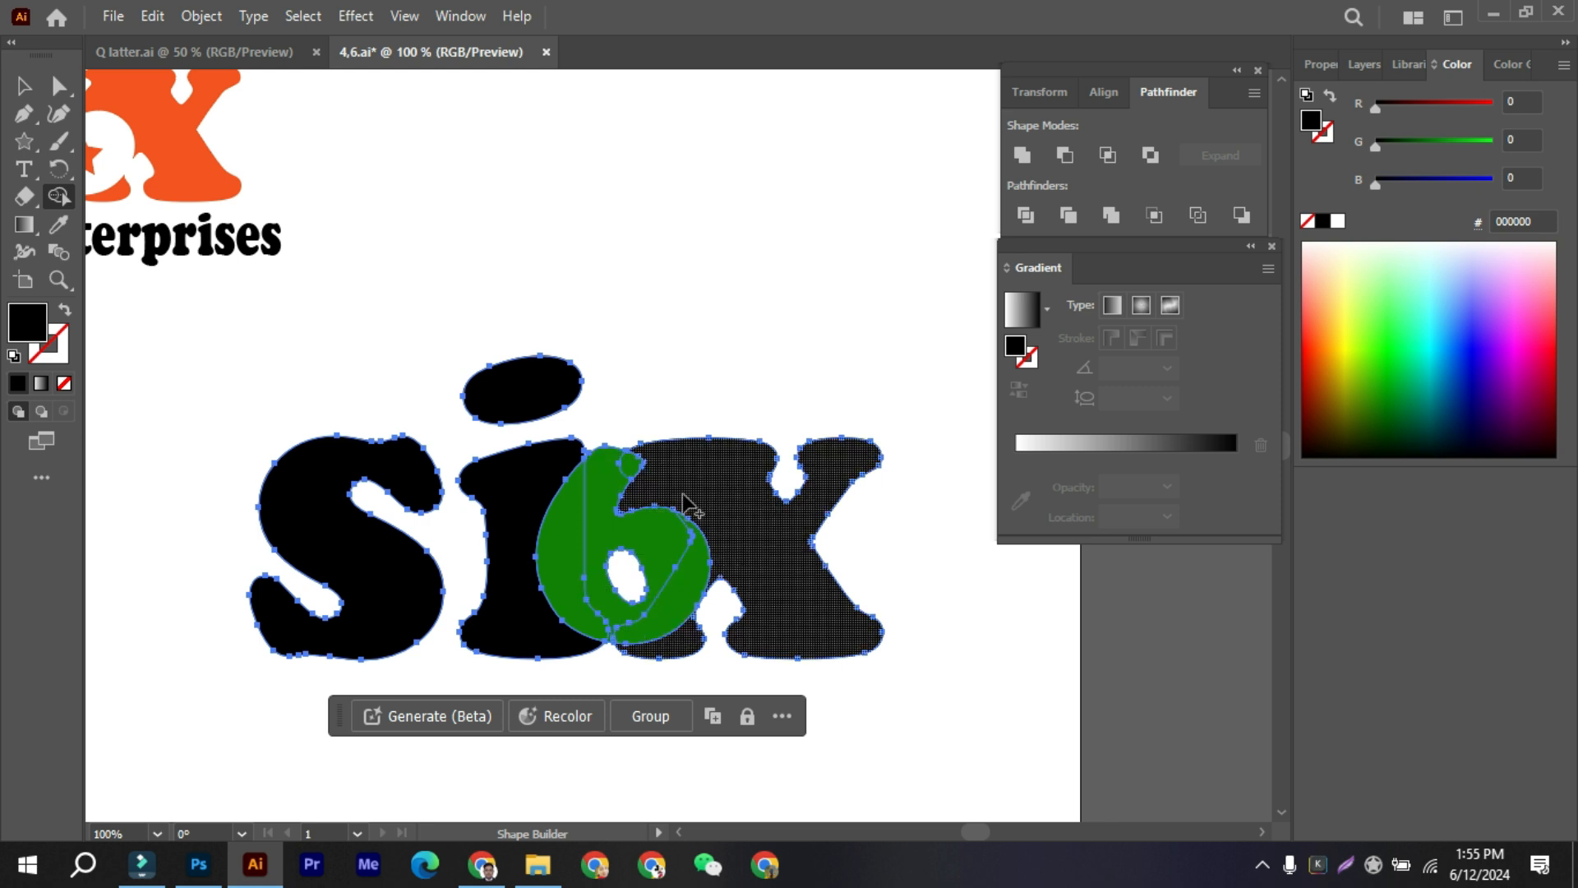
pyautogui.press('alt')
pyautogui.moveTo(632, 471); pyautogui.dragTo(578, 582)
pyautogui.moveTo(607, 636)
pyautogui.mouseDown()
pyautogui.moveTo(674, 588)
pyautogui.moveTo(620, 581)
pyautogui.mouseUp()
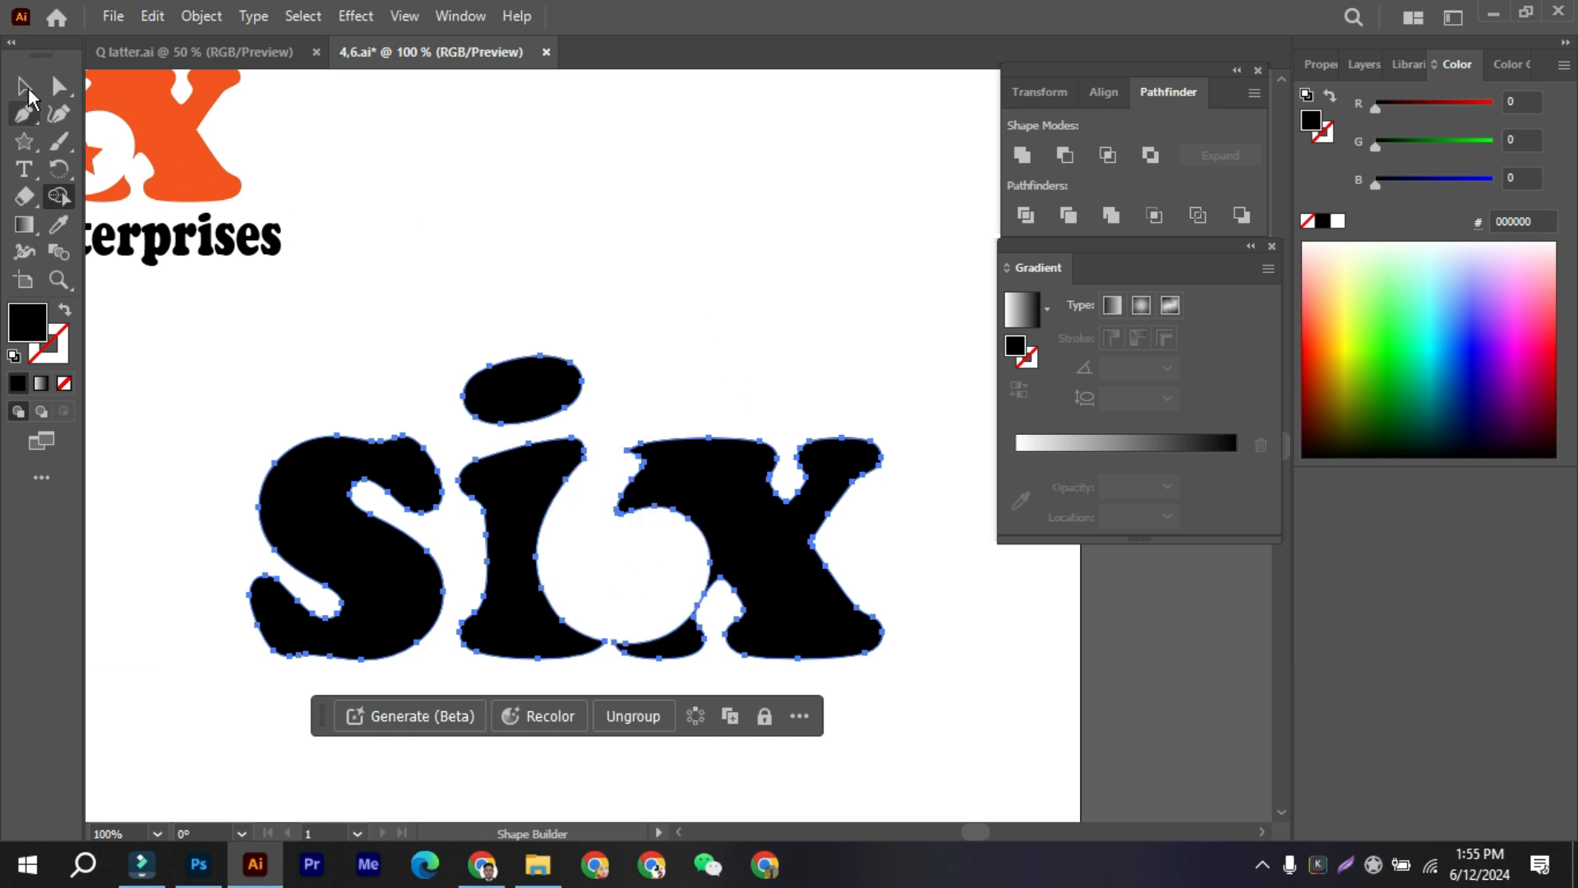
pyautogui.press('v')
pyautogui.click(660, 308)
# Draw a small black five-pointed star and place it inside the bowl of the cut-out 6.
pyautogui.scroll(-1, 754, 354)
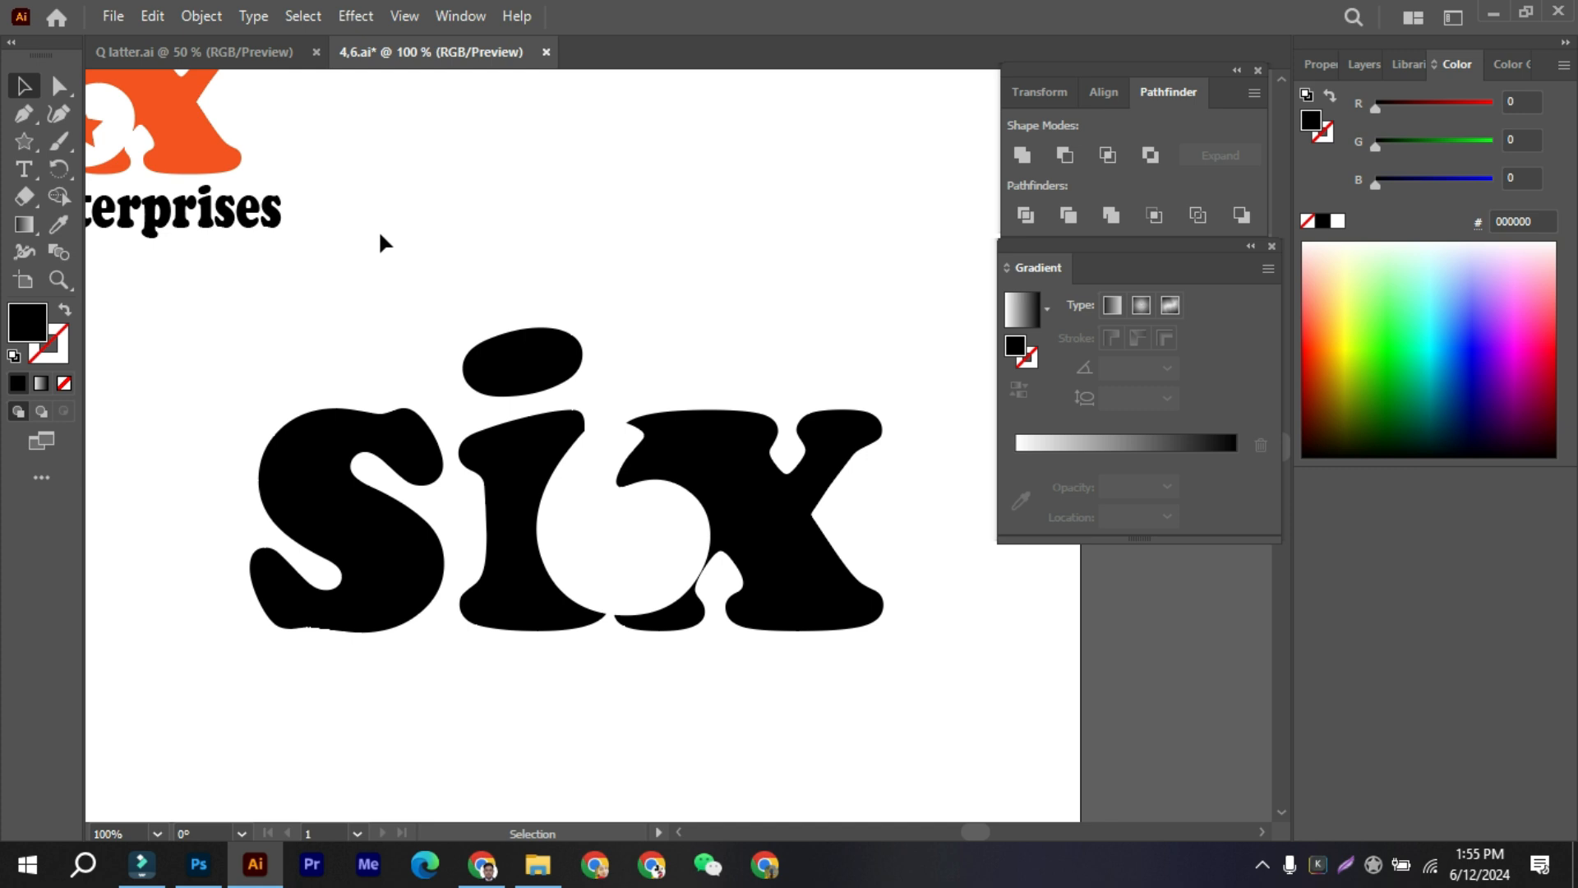
pyautogui.click(26, 148)
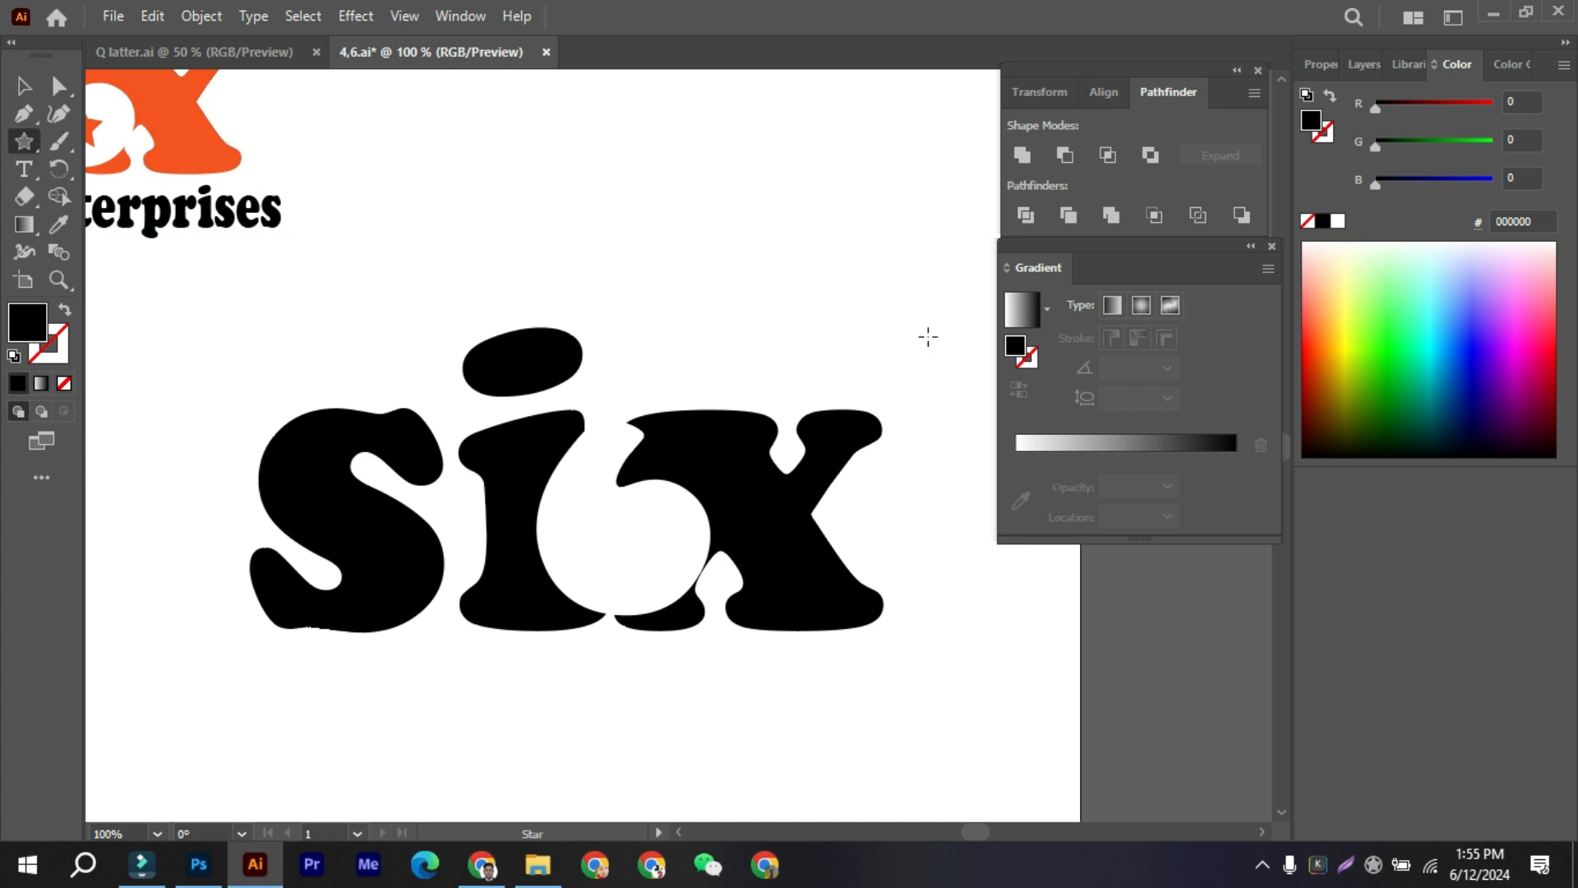
pyautogui.moveTo(625, 211); pyautogui.dragTo(641, 234)
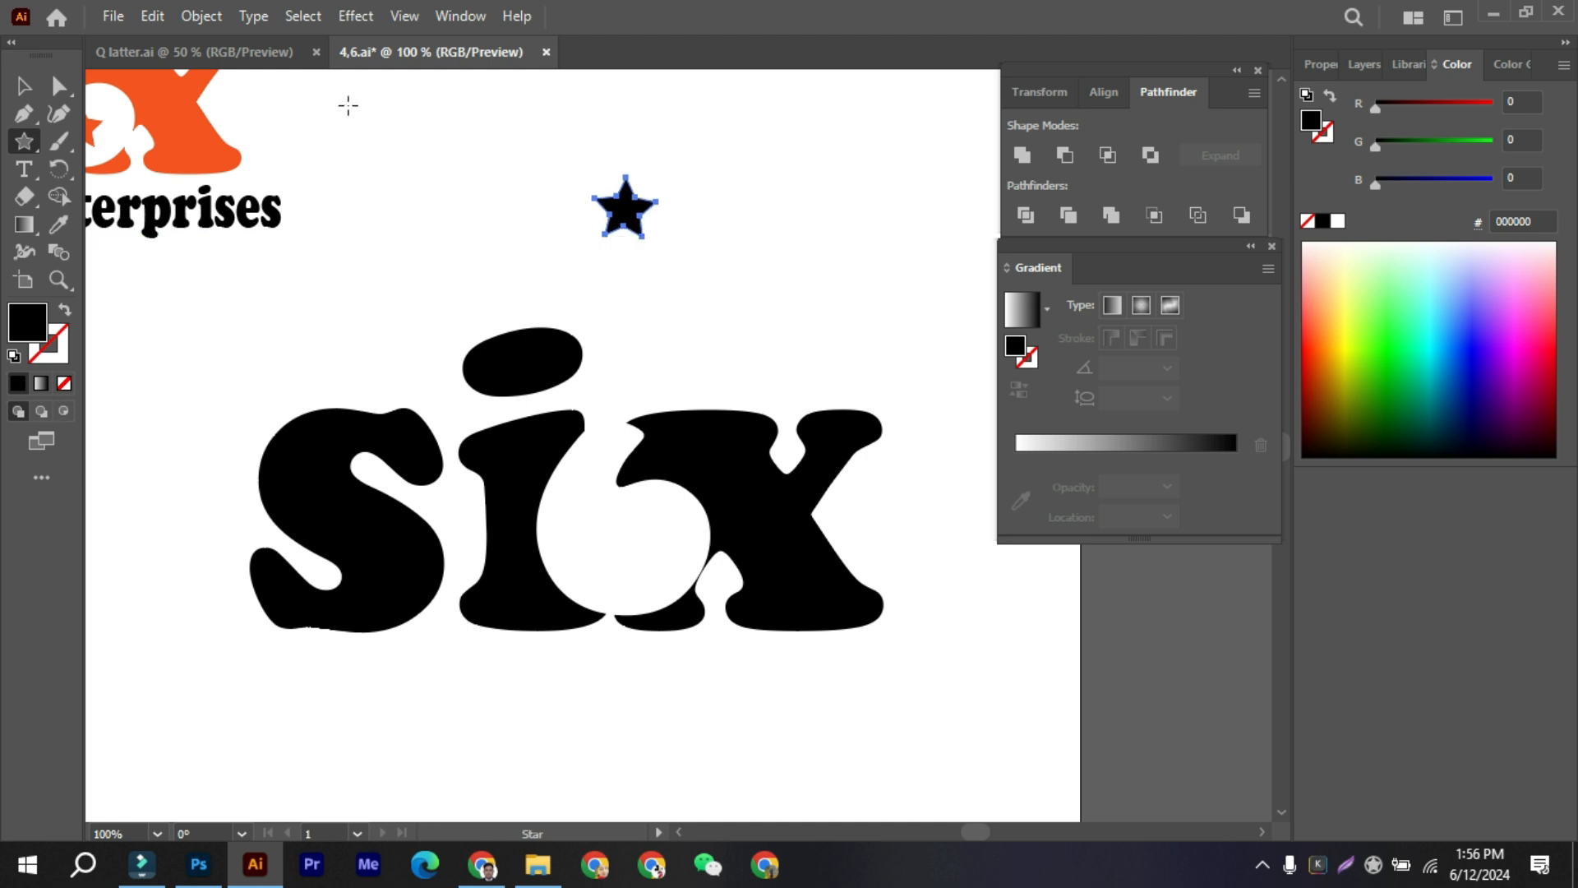
pyautogui.press('v')
pyautogui.click(793, 202)
pyautogui.click(618, 204)
pyautogui.moveTo(681, 221); pyautogui.dragTo(633, 552)
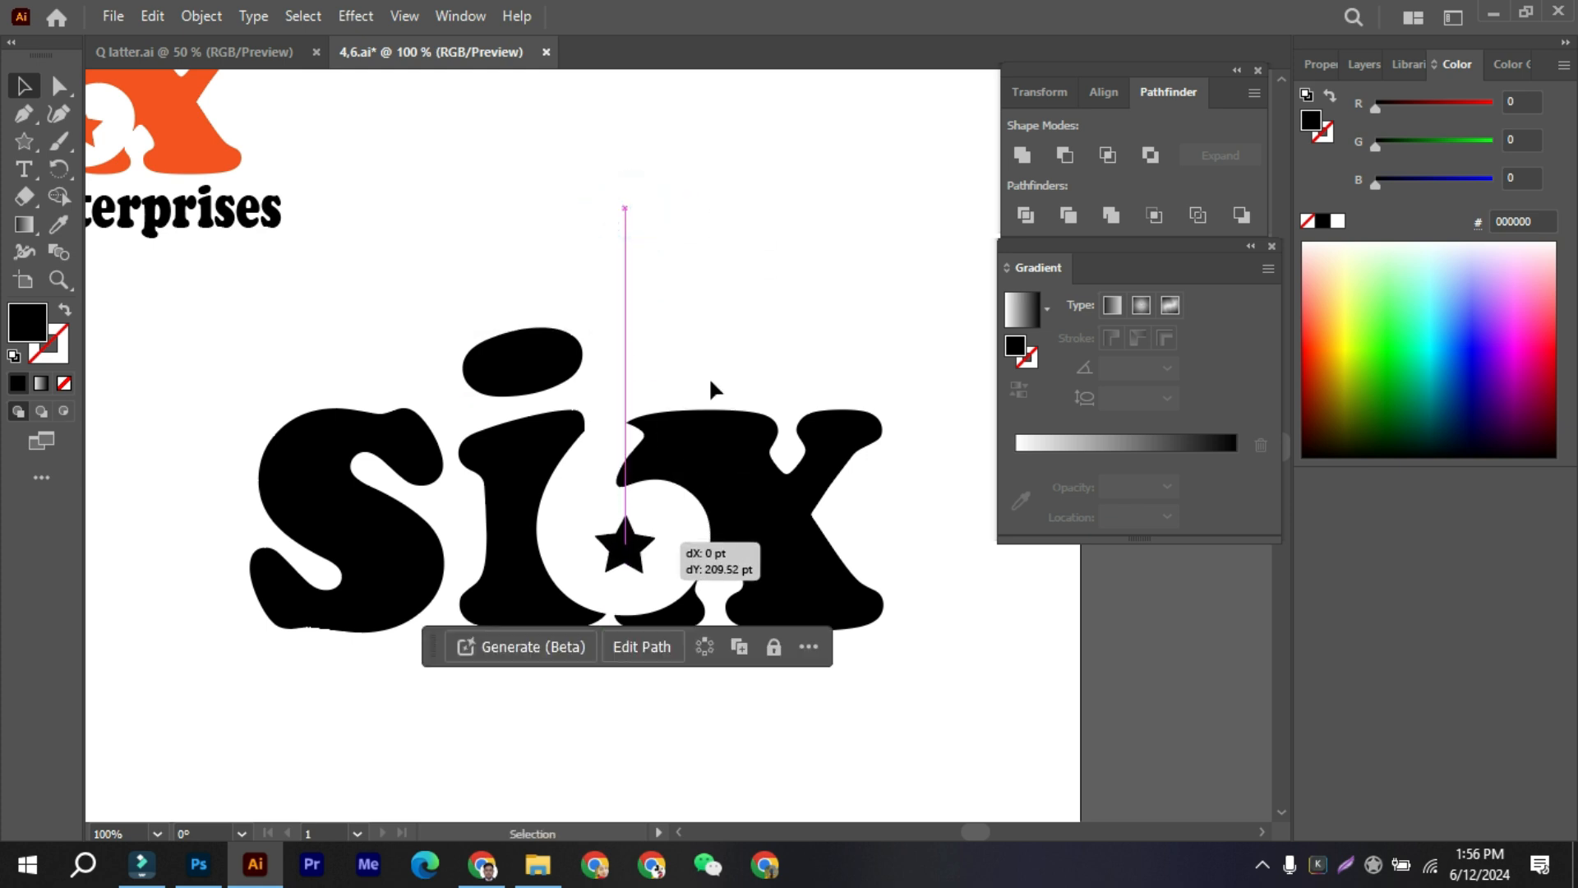
pyautogui.click(720, 301)
# Recolor the six lettering with the orange F4531B sampled from the existing logo.
pyautogui.scroll(-2, 737, 298)
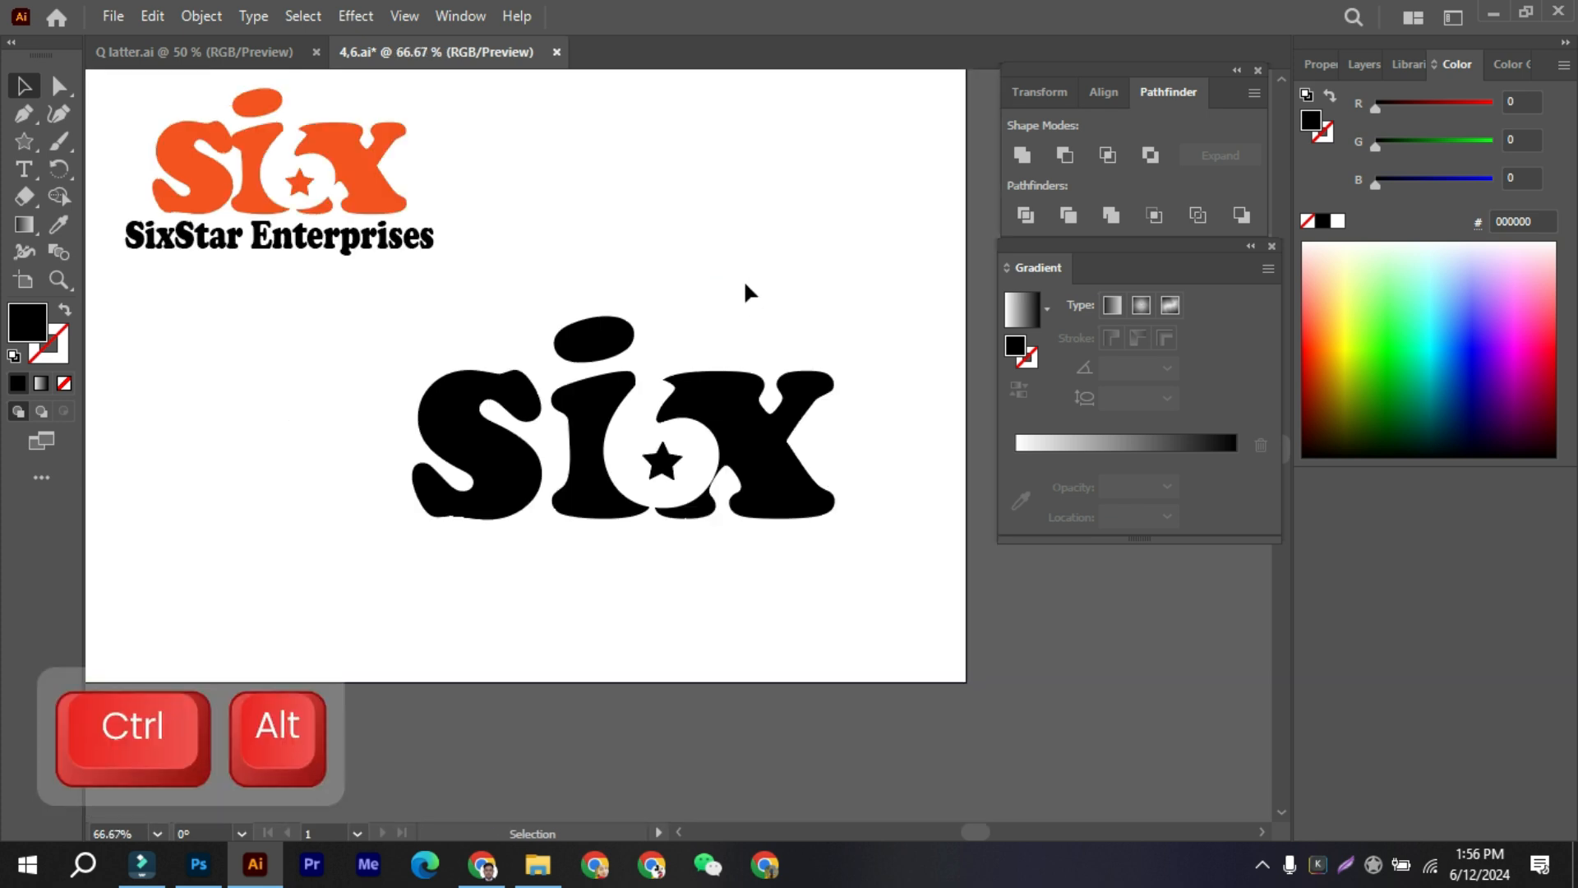
pyautogui.click(577, 413)
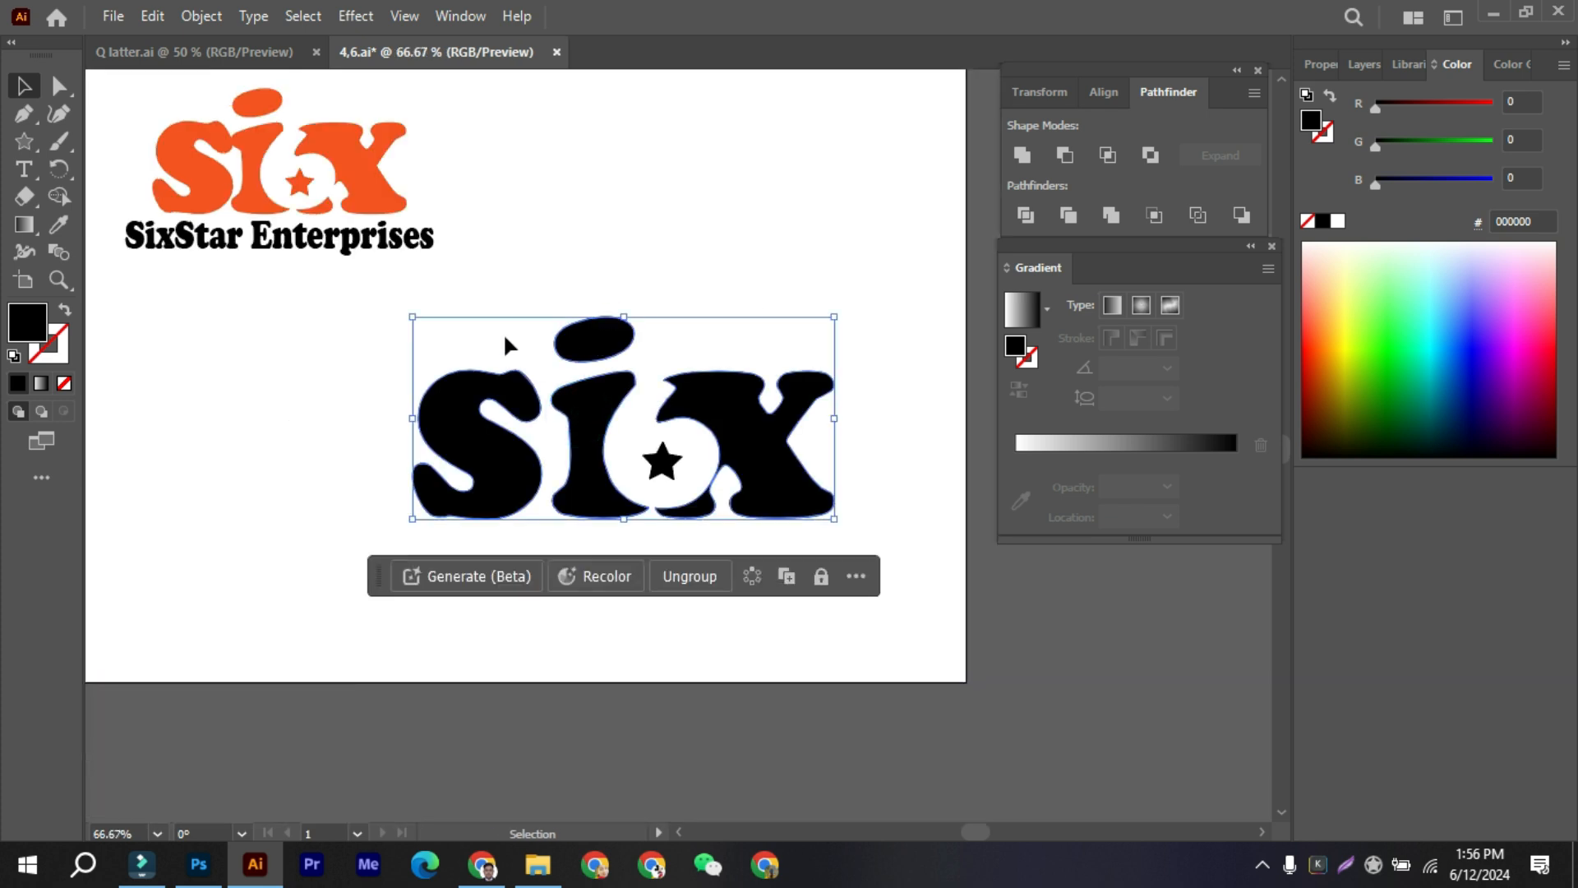
pyautogui.press('i')
pyautogui.click(358, 174)
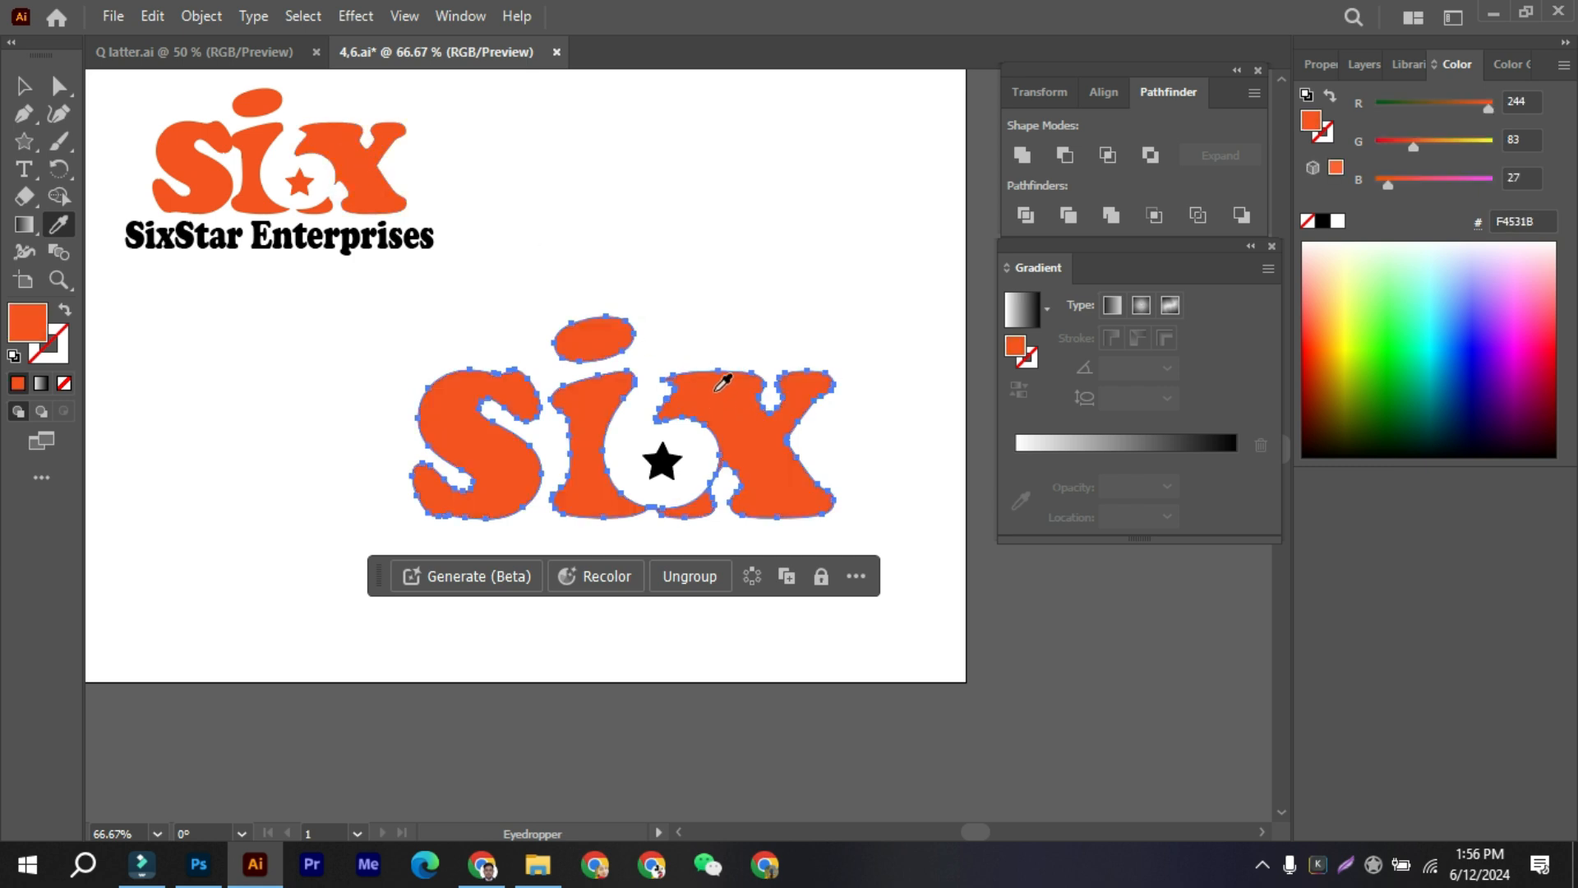
pyautogui.press('v')
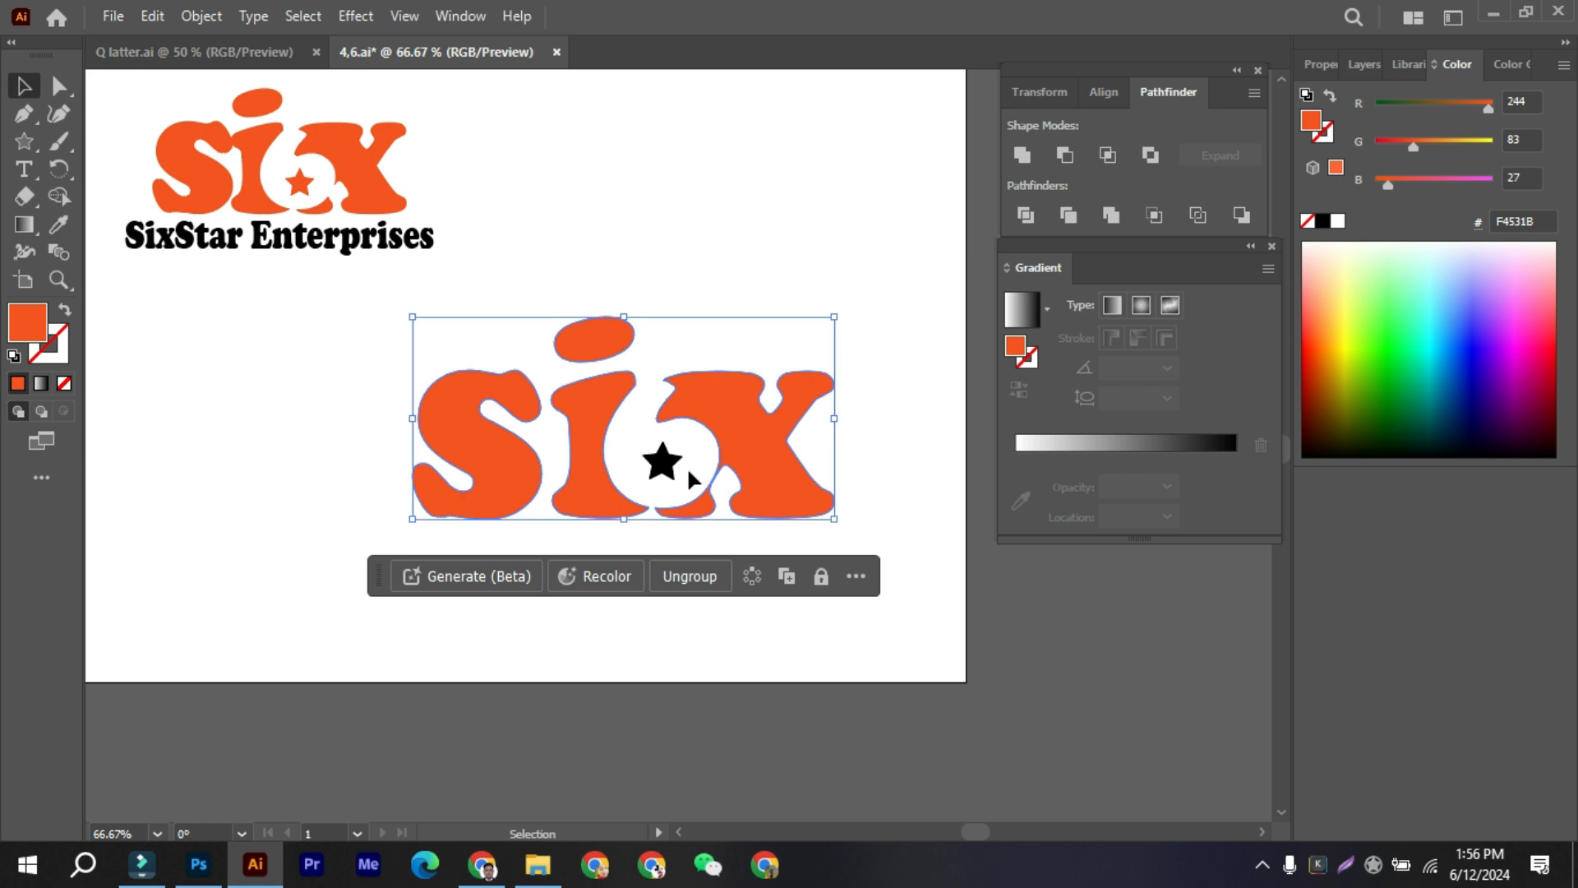
# Apply the lettering's orange F4531B to the star with the Eyedropper.
pyautogui.click(668, 469)
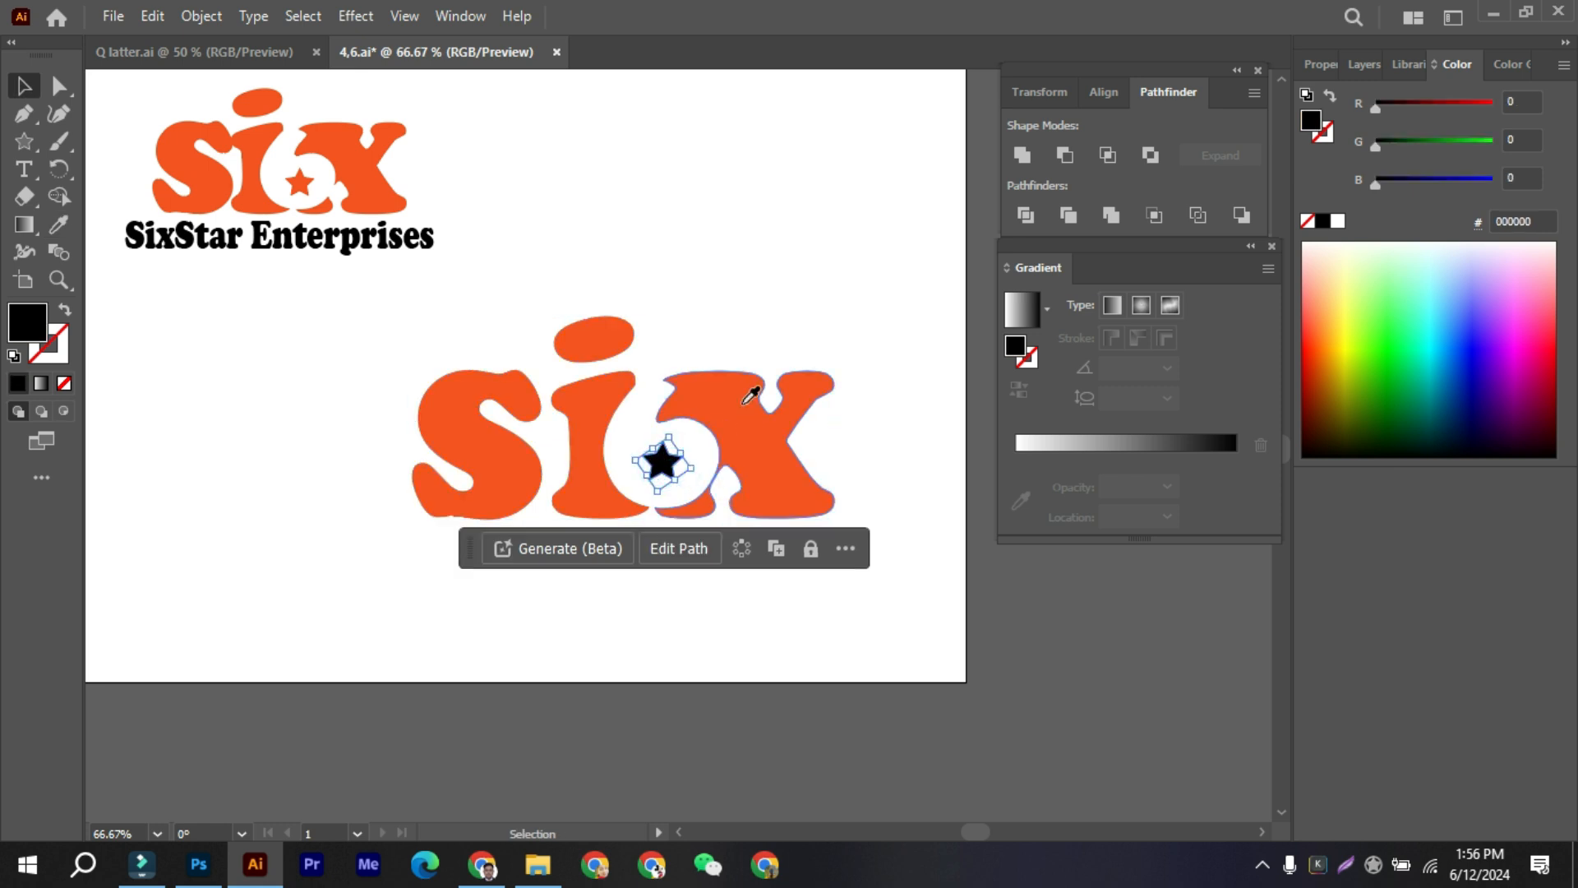
pyautogui.press('i')
pyautogui.click(754, 387)
pyautogui.press('v')
pyautogui.click(669, 275)
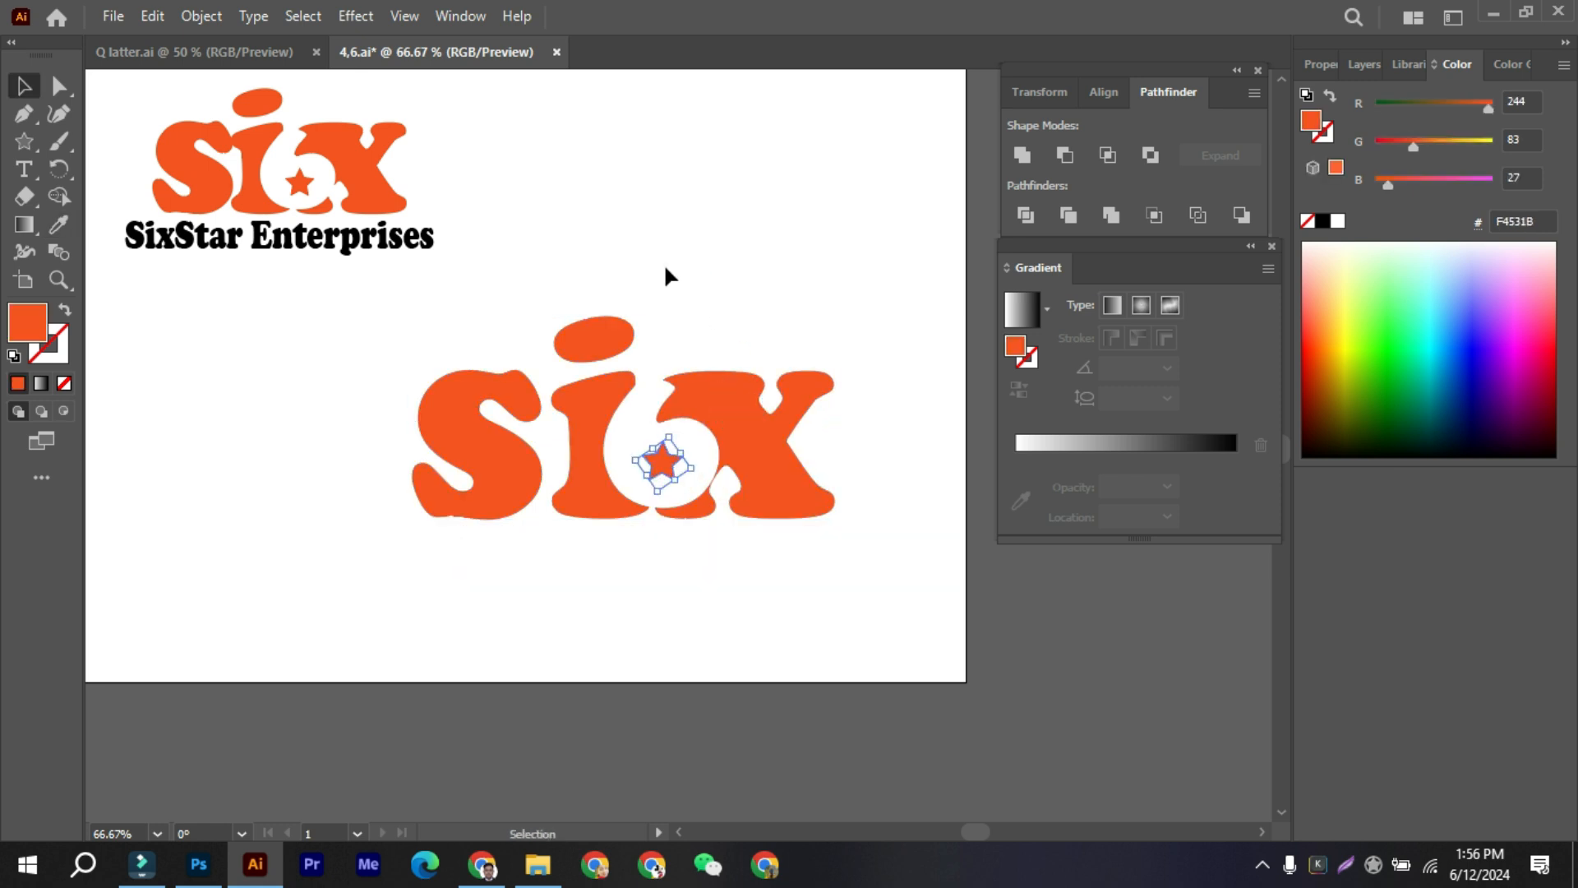
# Ungroup the existing SixStar Enterprises logo so its tagline text can be selected separately.
pyautogui.scroll(-1, 666, 270)
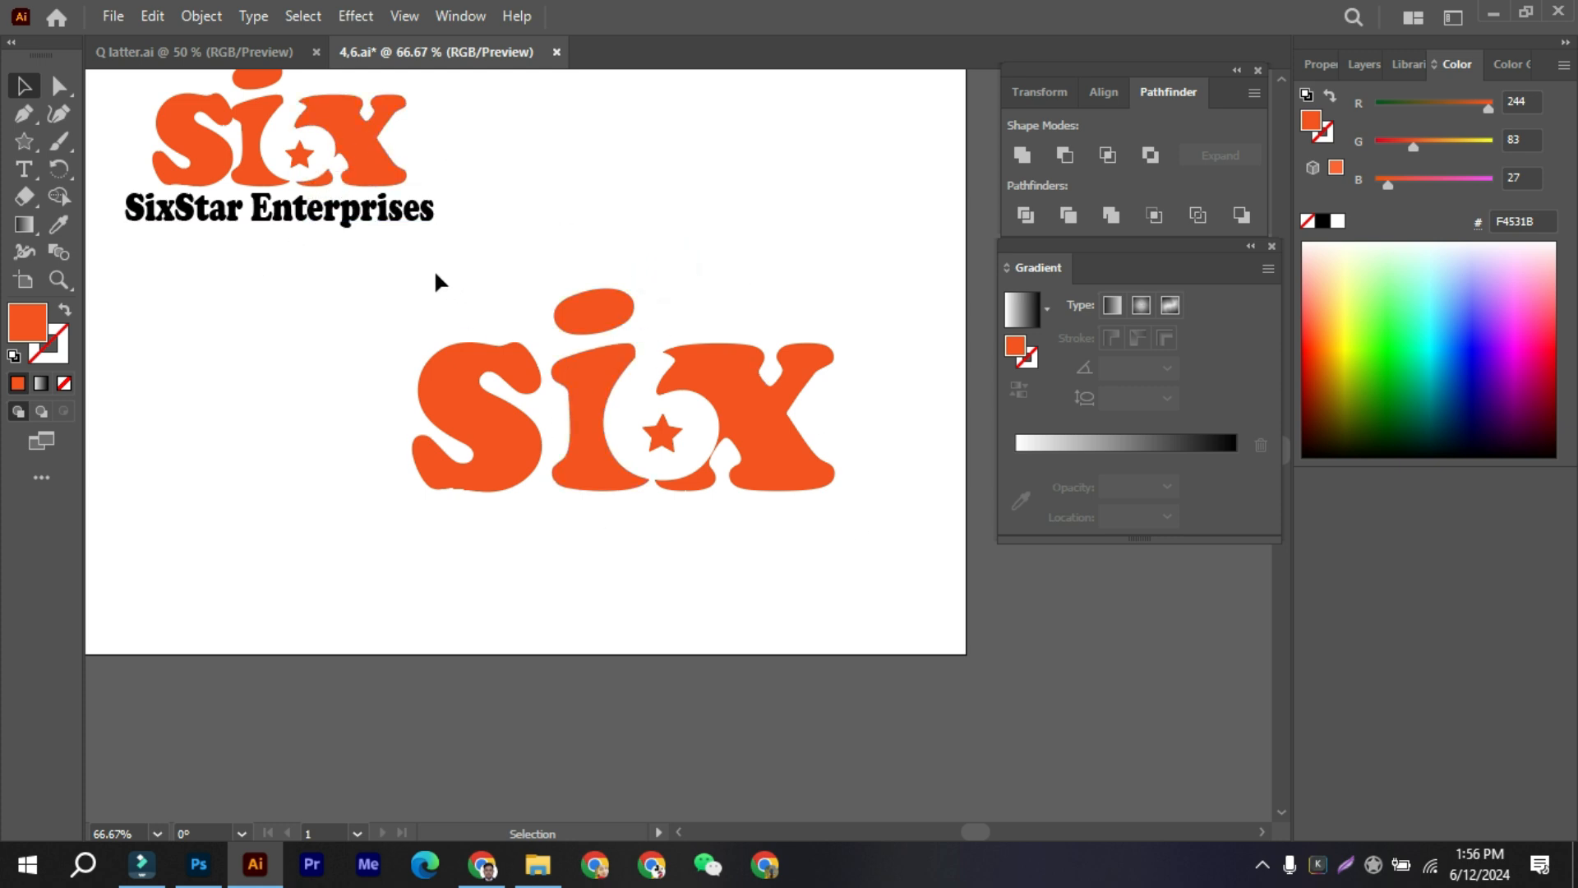
pyautogui.click(349, 228)
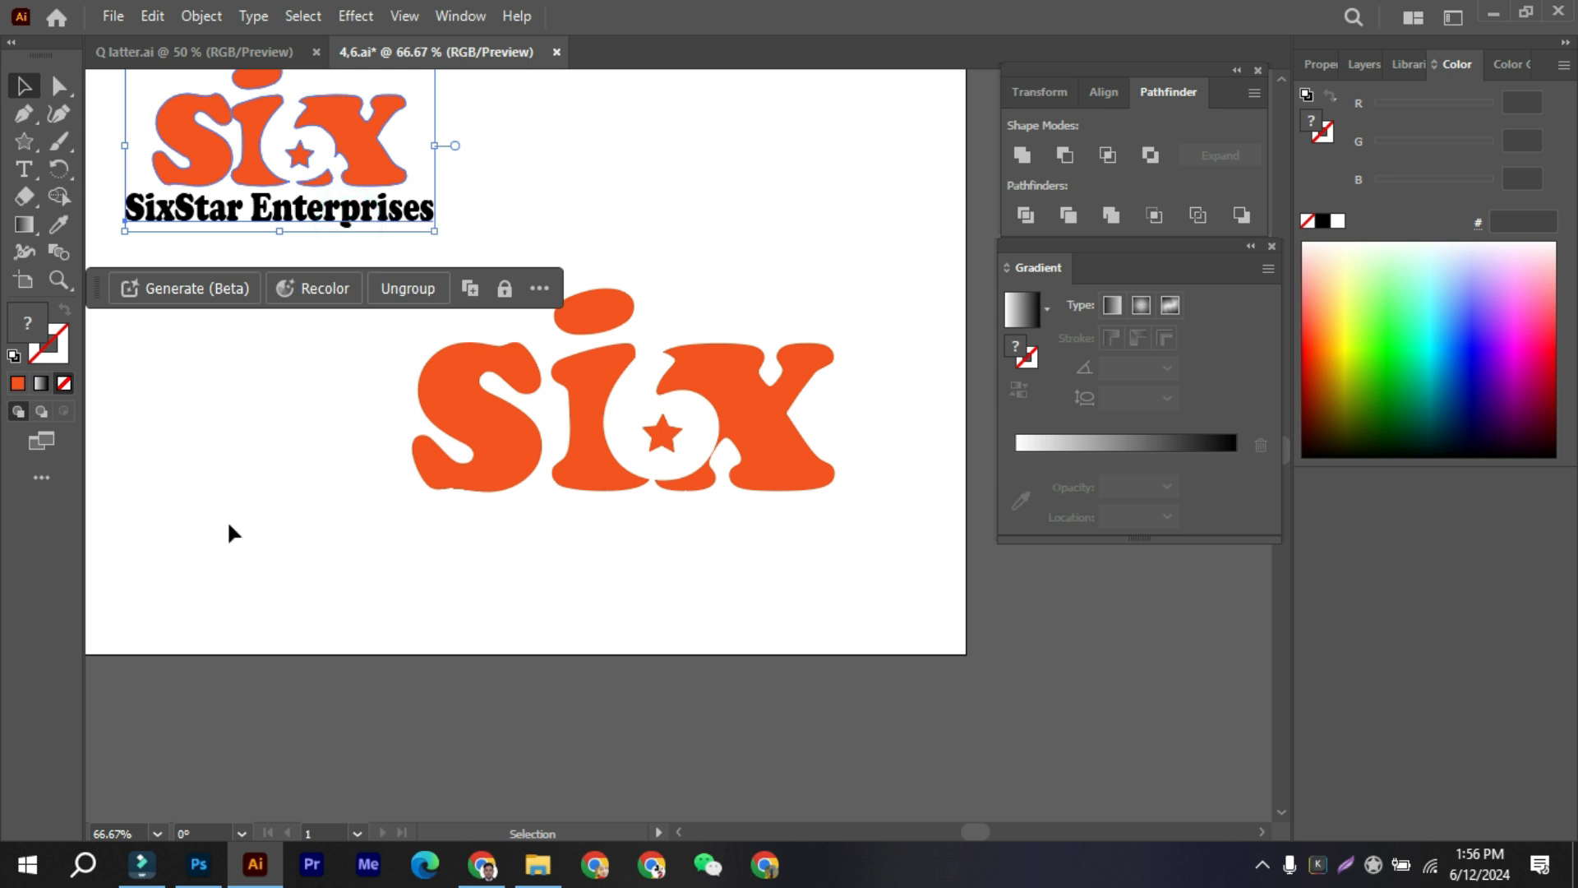
pyautogui.click(320, 380)
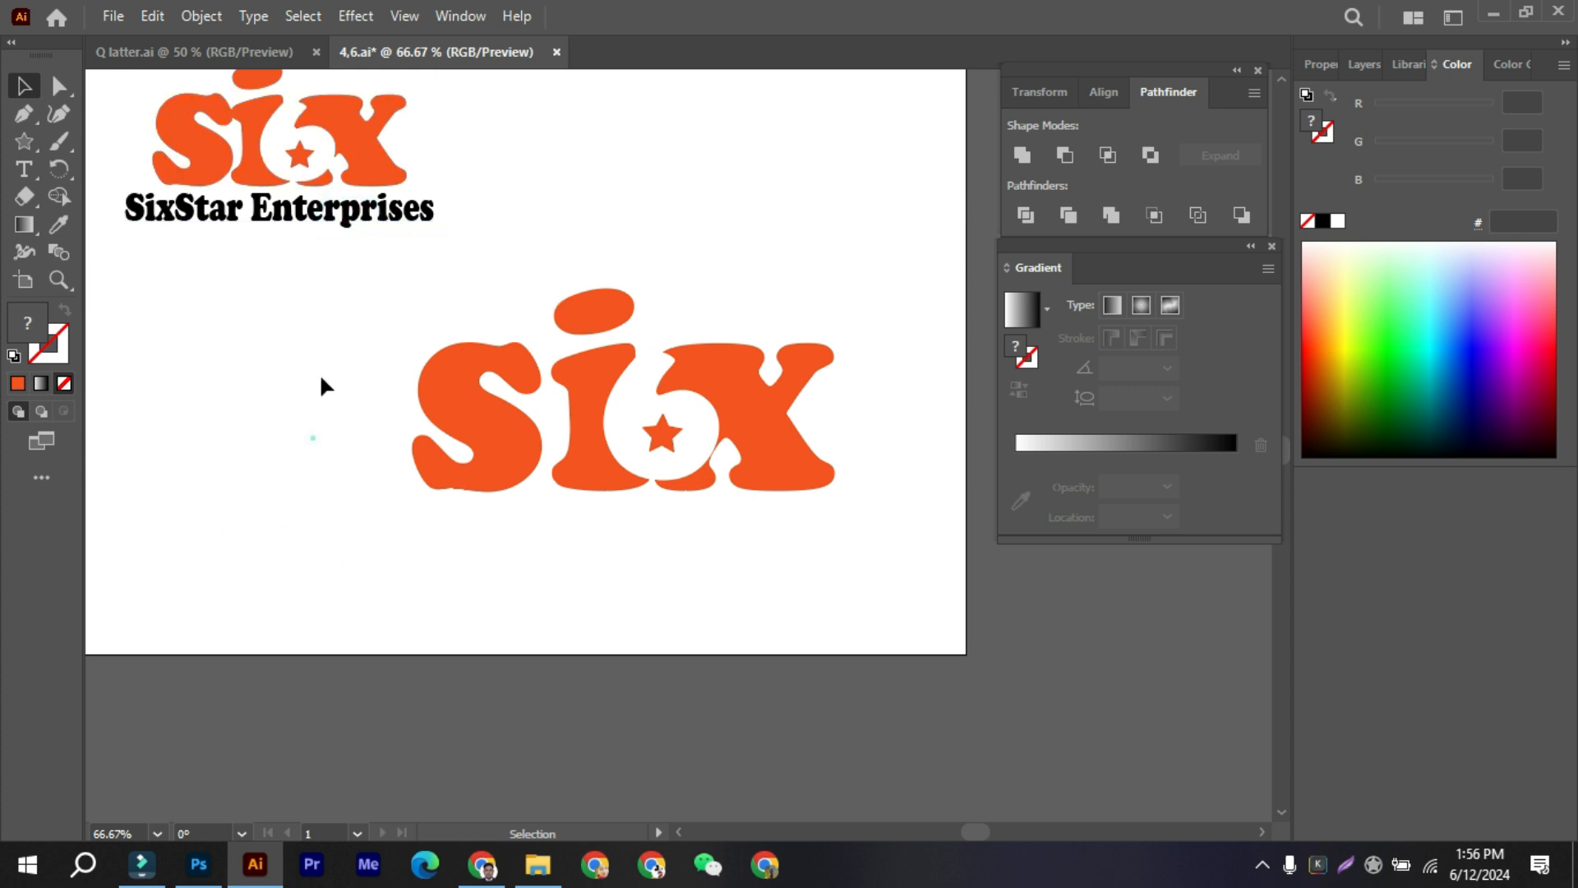
pyautogui.rightClick(372, 164)
pyautogui.click(485, 114)
pyautogui.click(387, 224)
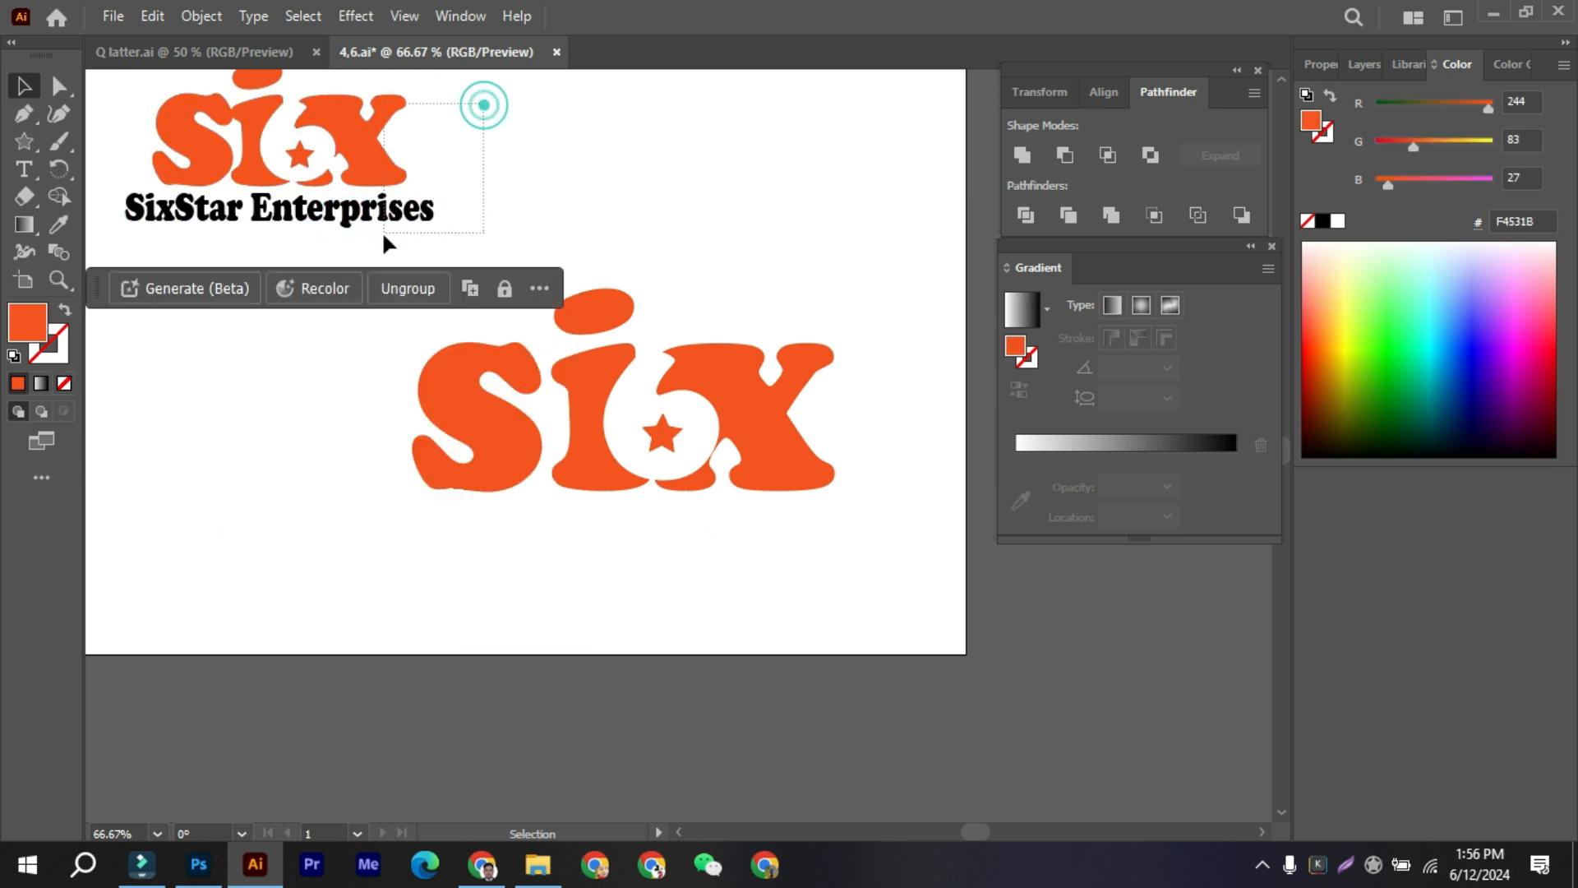
pyautogui.click(408, 288)
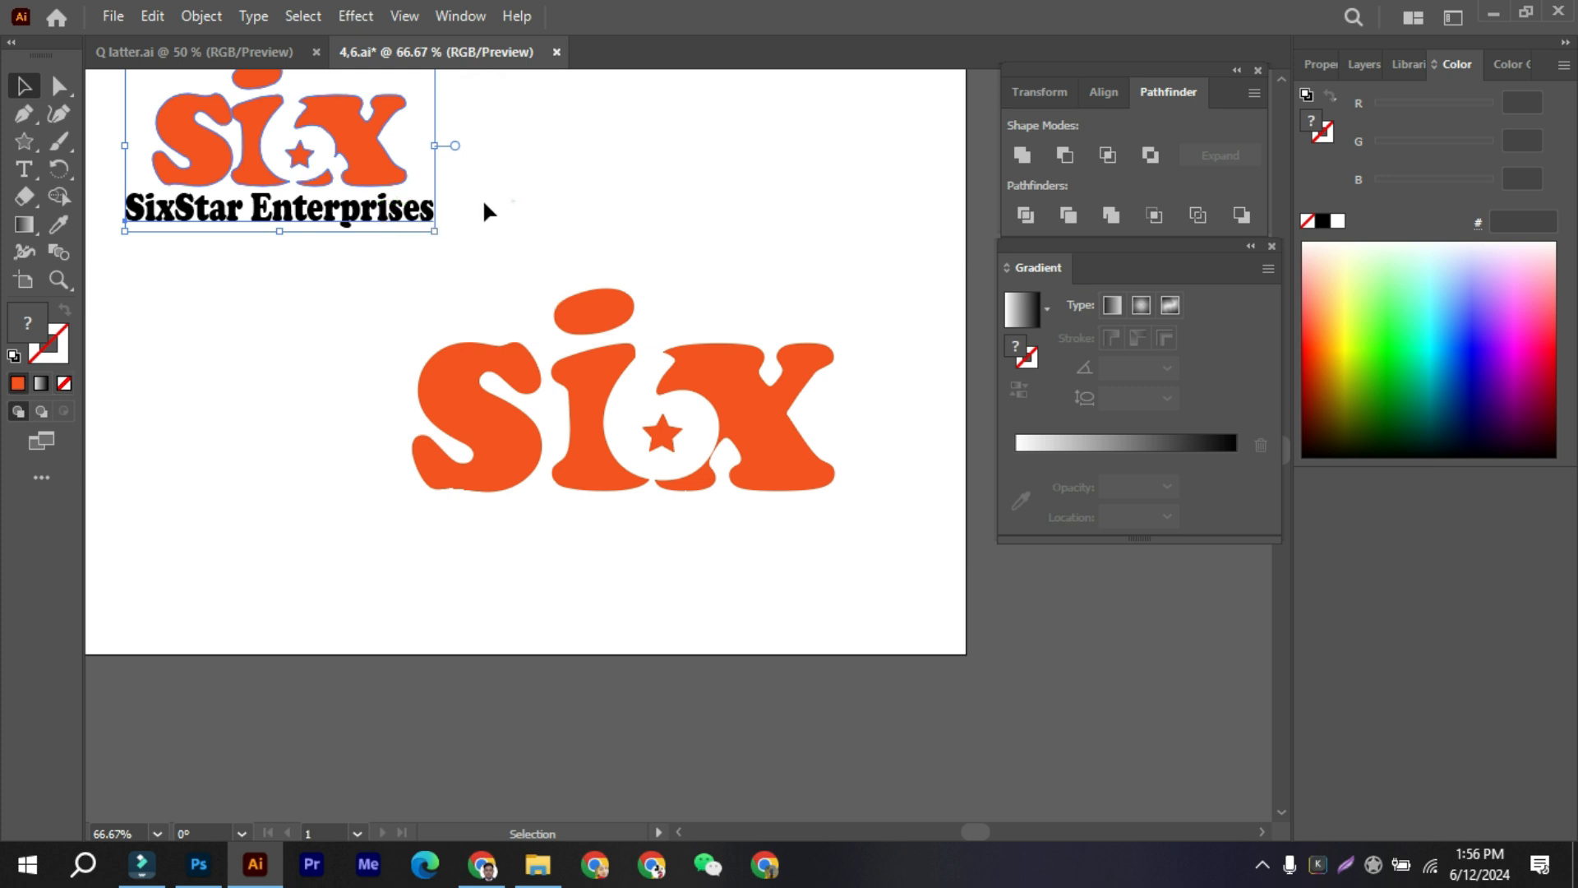
# Place an enlarged copy of the existing logo's black SixStar Enterprises text directly beneath the new six lettering.
pyautogui.click(486, 212)
pyautogui.click(349, 221)
pyautogui.moveTo(349, 221); pyautogui.dragTo(907, 611)
pyautogui.moveTo(762, 552); pyautogui.dragTo(733, 535)
# Group the new orange six lettering together with its star.
pyautogui.moveTo(381, 342); pyautogui.dragTo(826, 467)
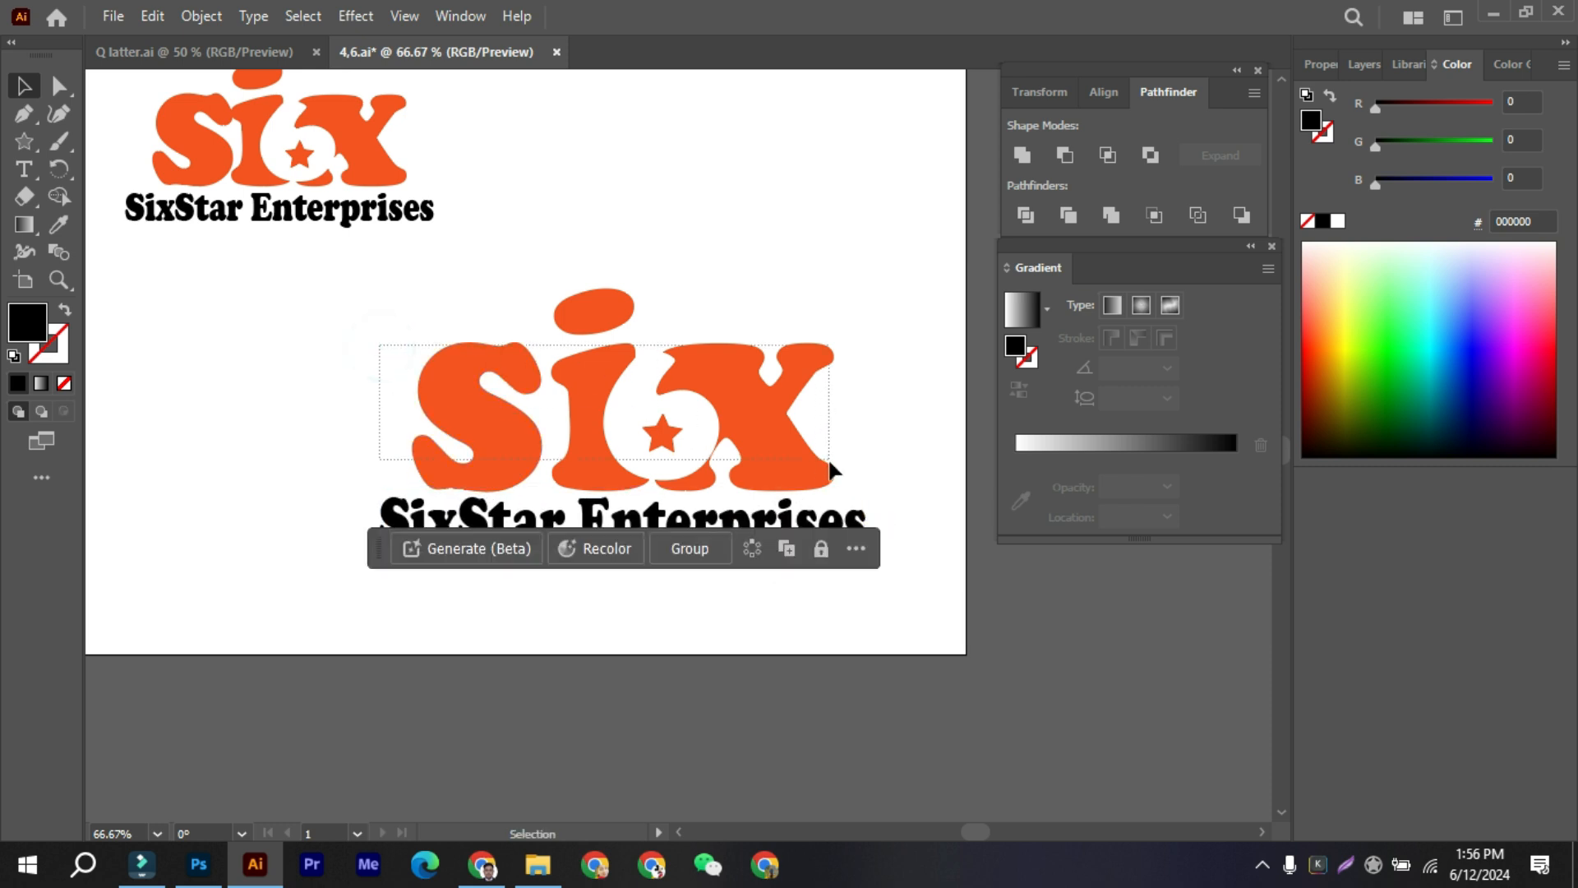
pyautogui.click(701, 553)
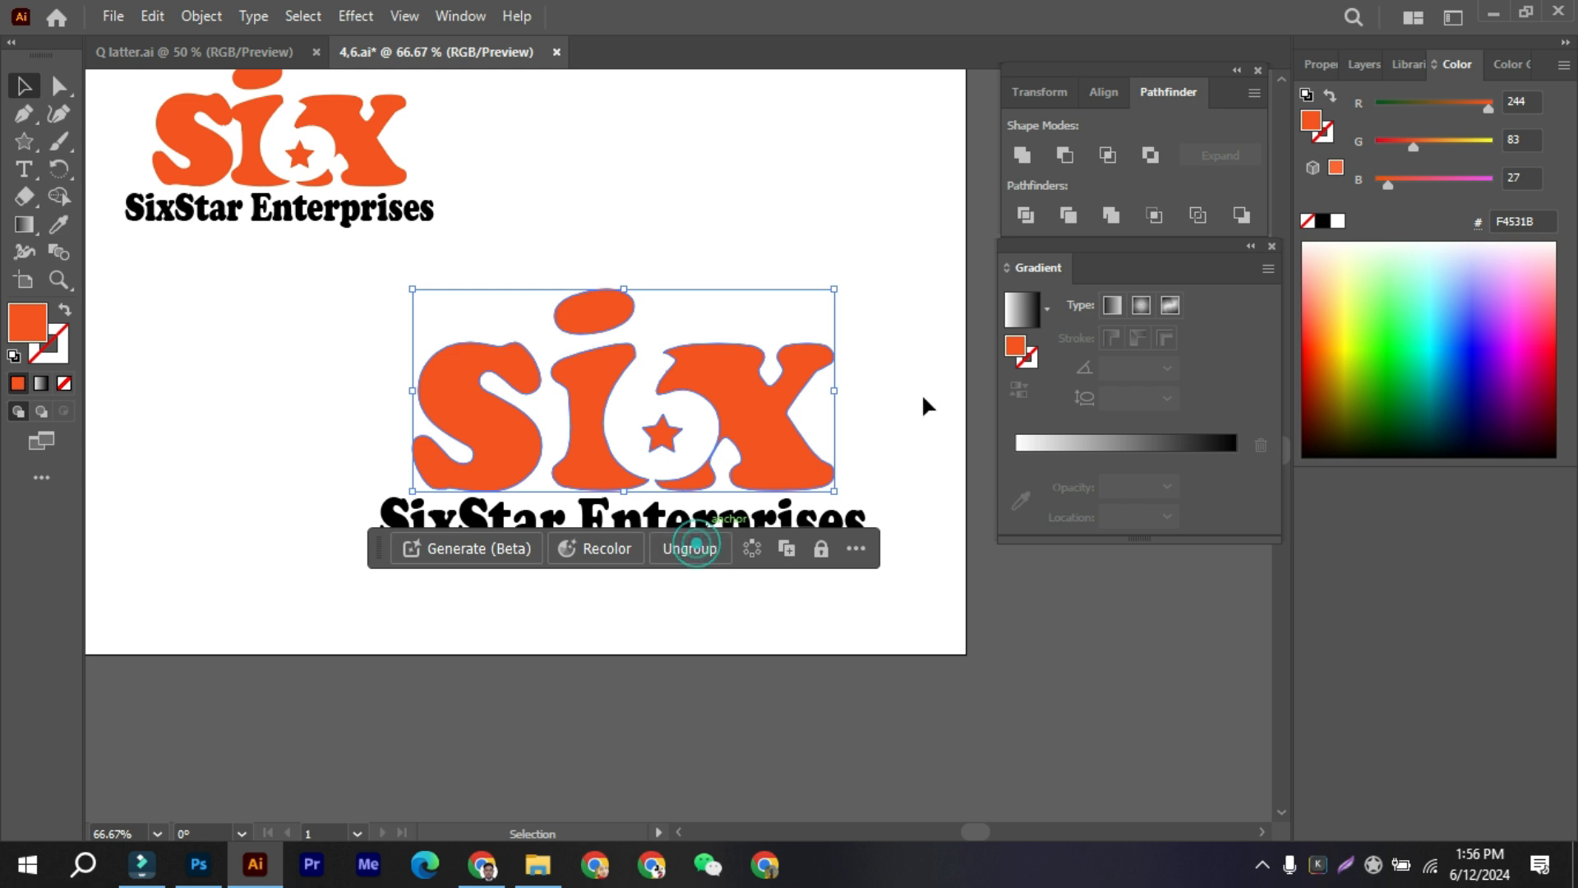
pyautogui.click(923, 380)
# Align the grouped six lettering and the SixStar Enterprises text below it to their horizontal centers.
pyautogui.moveTo(356, 321); pyautogui.dragTo(888, 571)
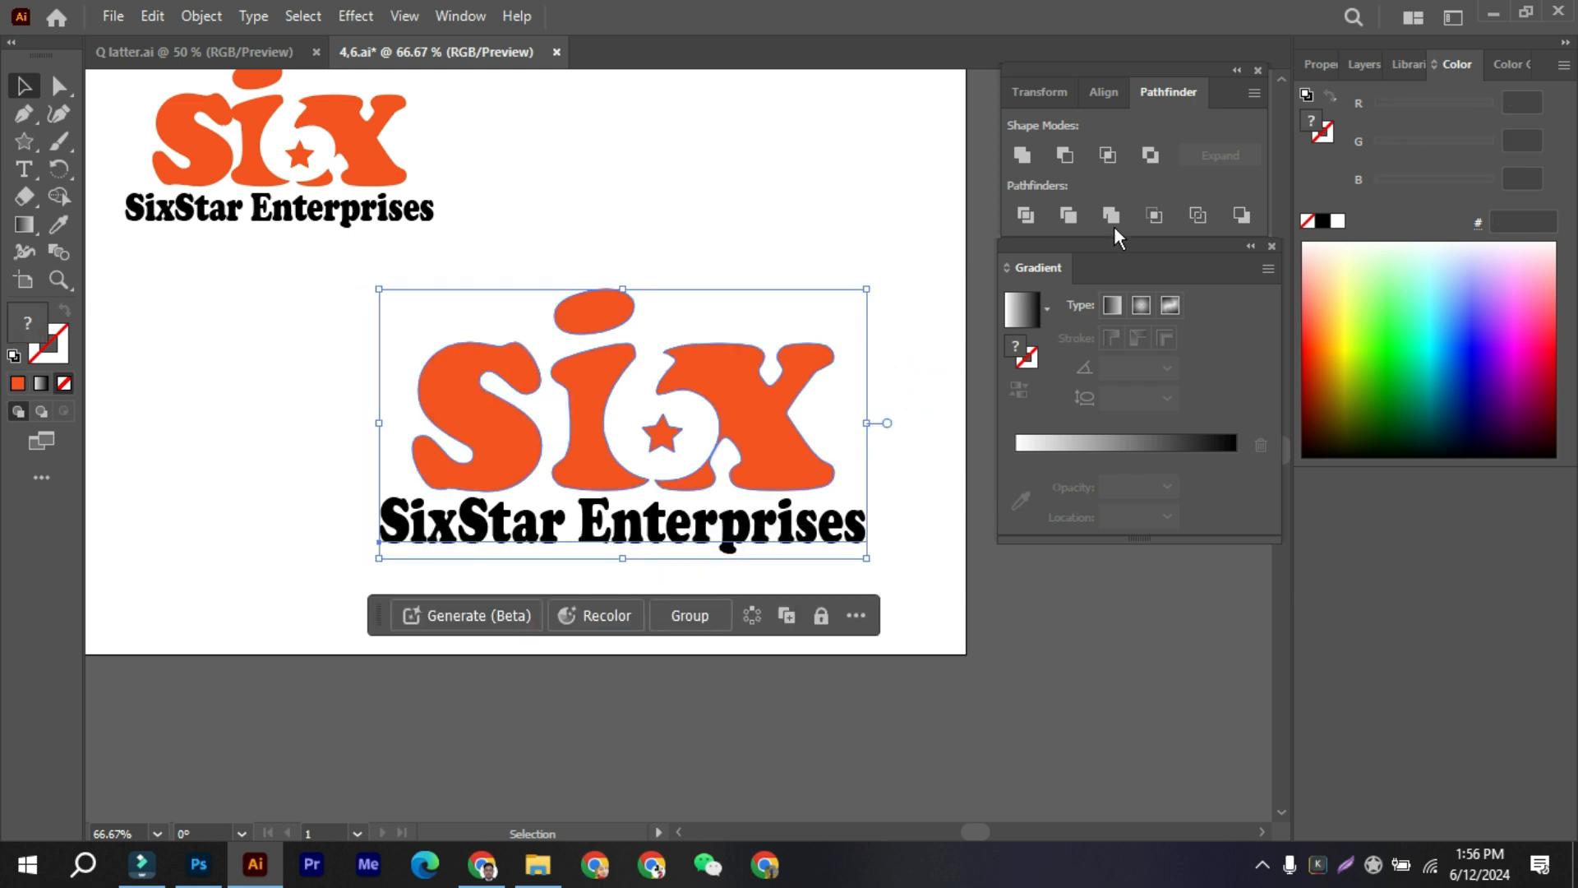
pyautogui.click(1318, 66)
pyautogui.scroll(-4, 1425, 610)
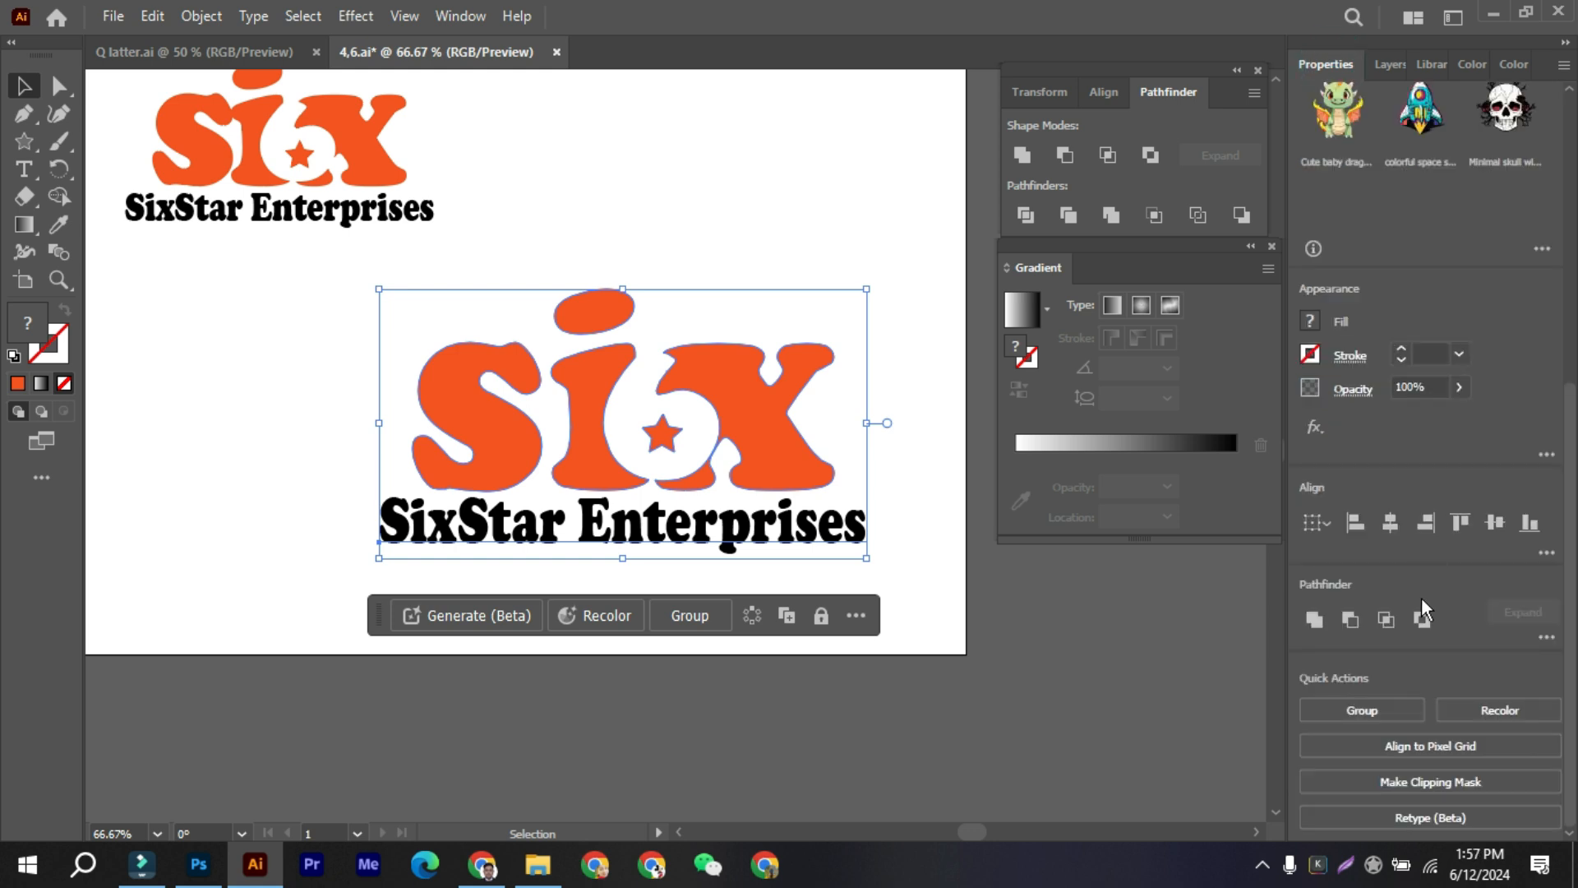
pyautogui.click(1391, 522)
pyautogui.click(642, 229)
pyautogui.click(642, 230)
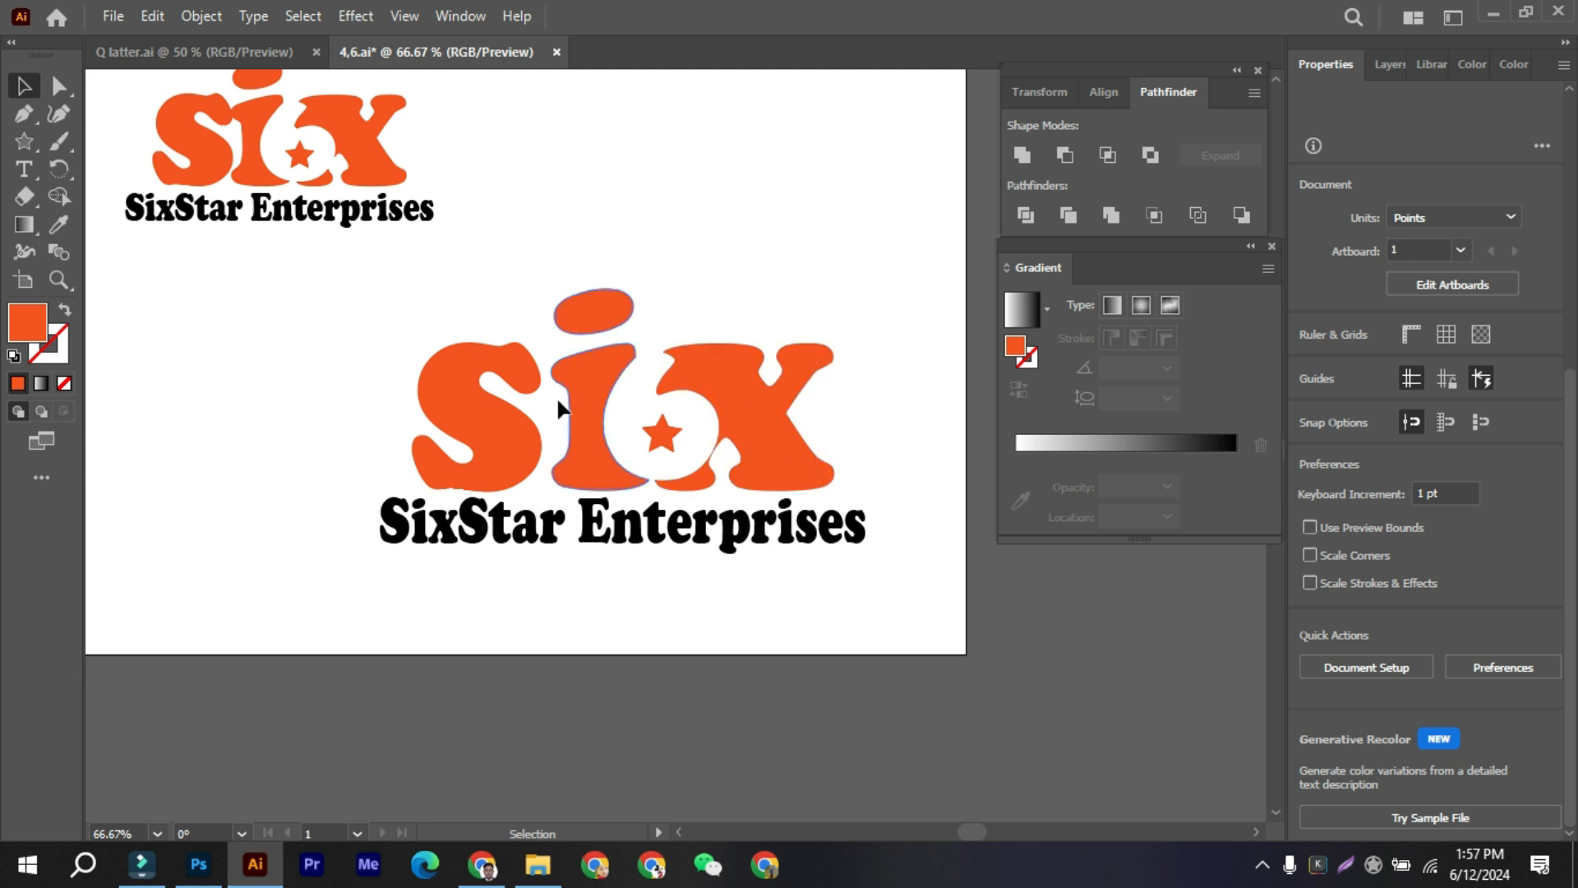
# Switch to Photoshop and examine the SixStar Enterprises logo on the textured paper mockup.
pyautogui.scroll(2, 854, 333)
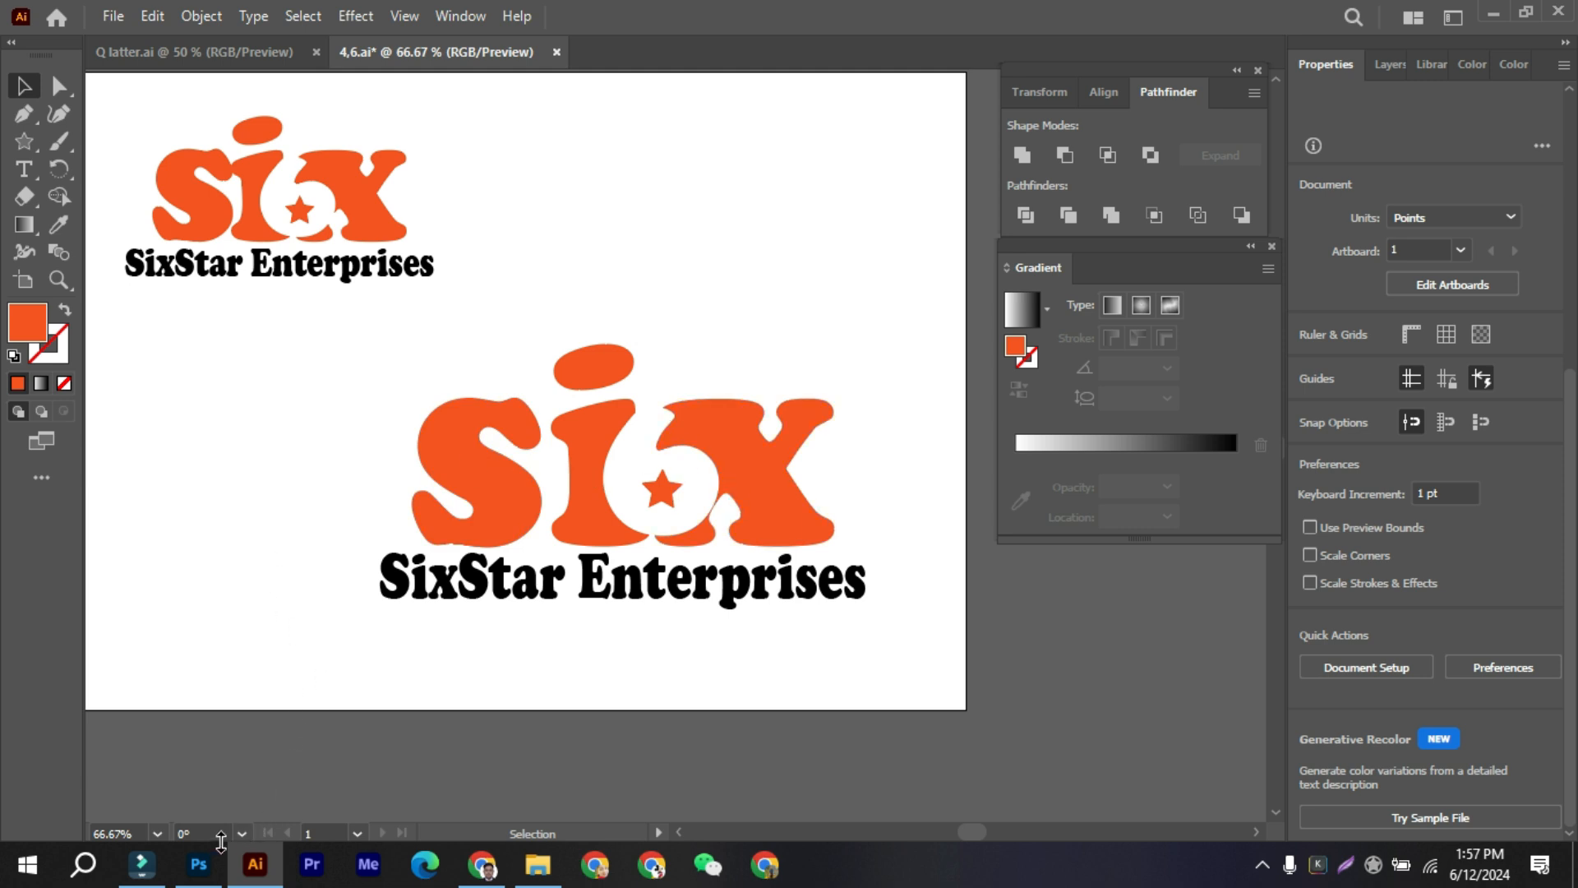
pyautogui.click(198, 863)
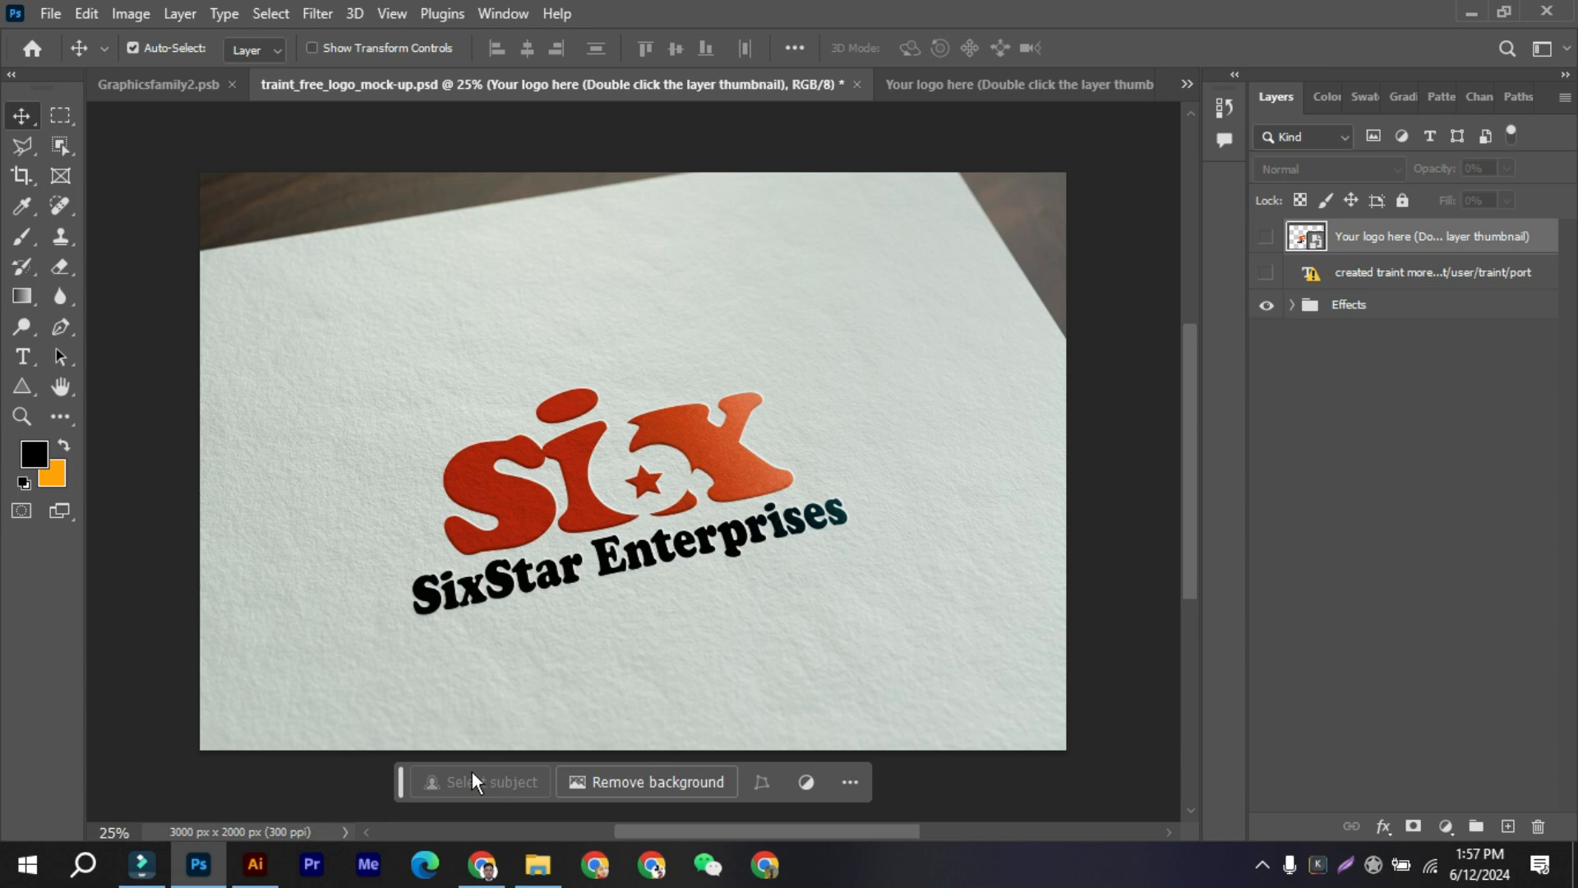
pyautogui.moveTo(264, 861)
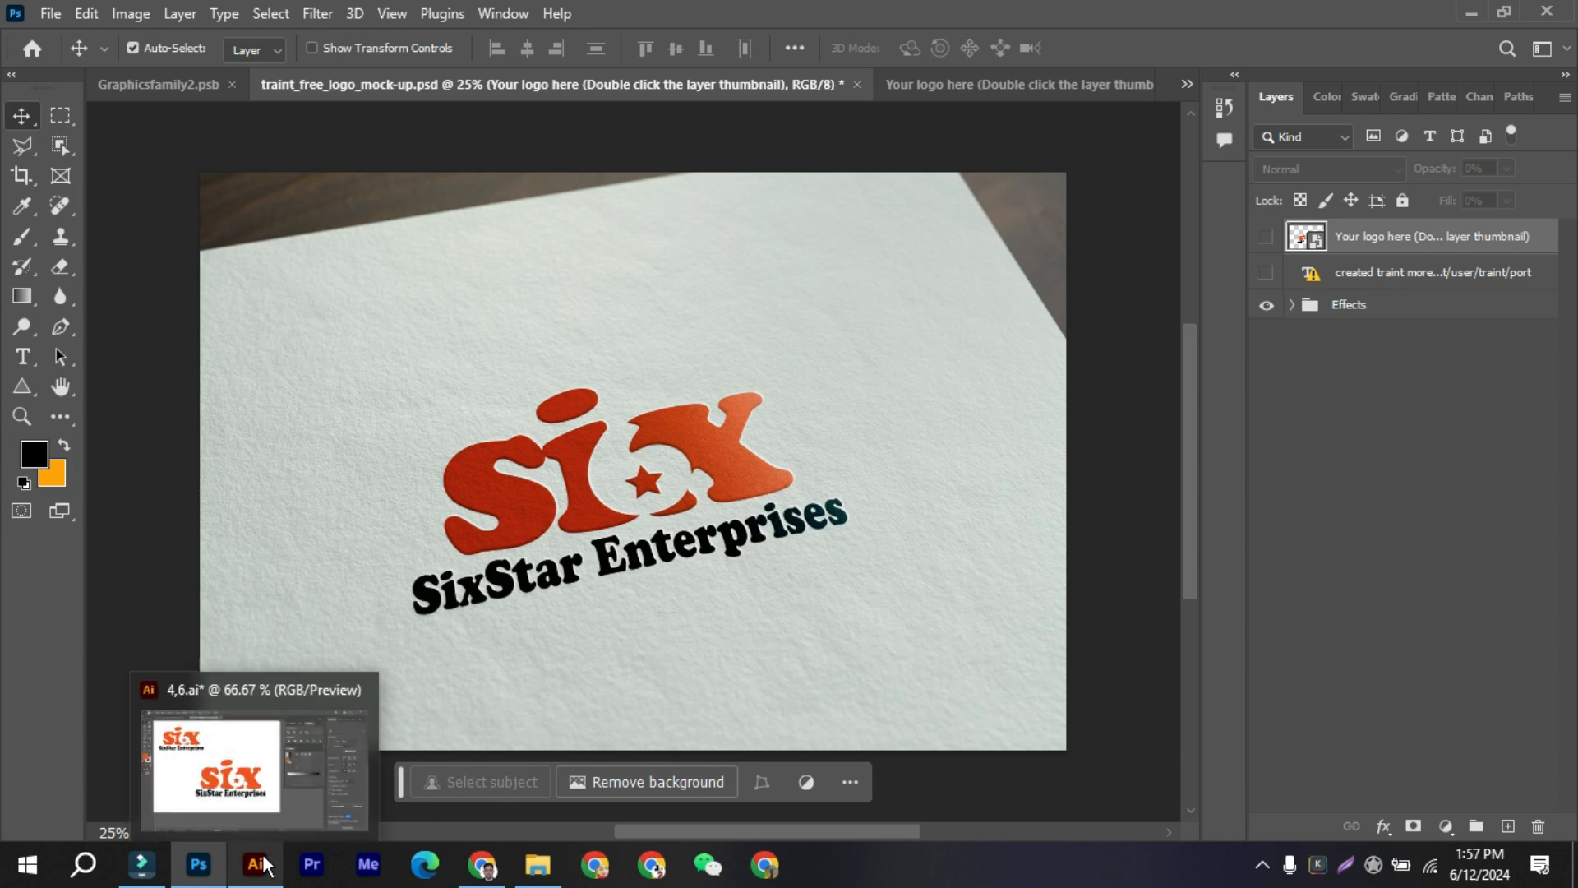